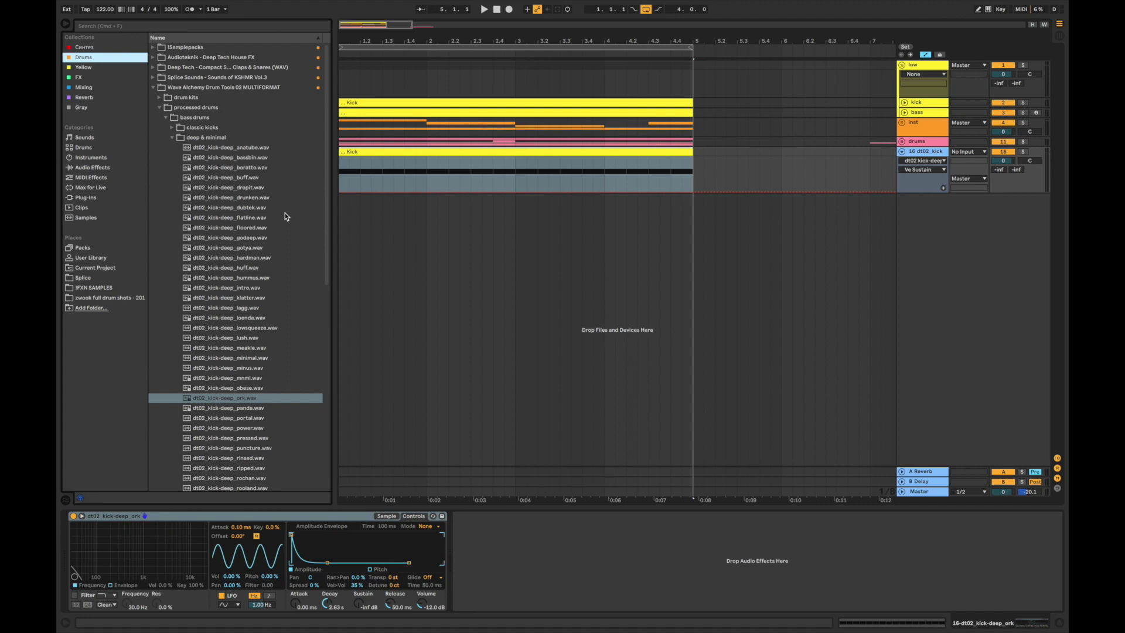
Inspect the deep ork kick sample in Simpler and adjust the attack and decay of its amplitude envelope.
click(386, 516)
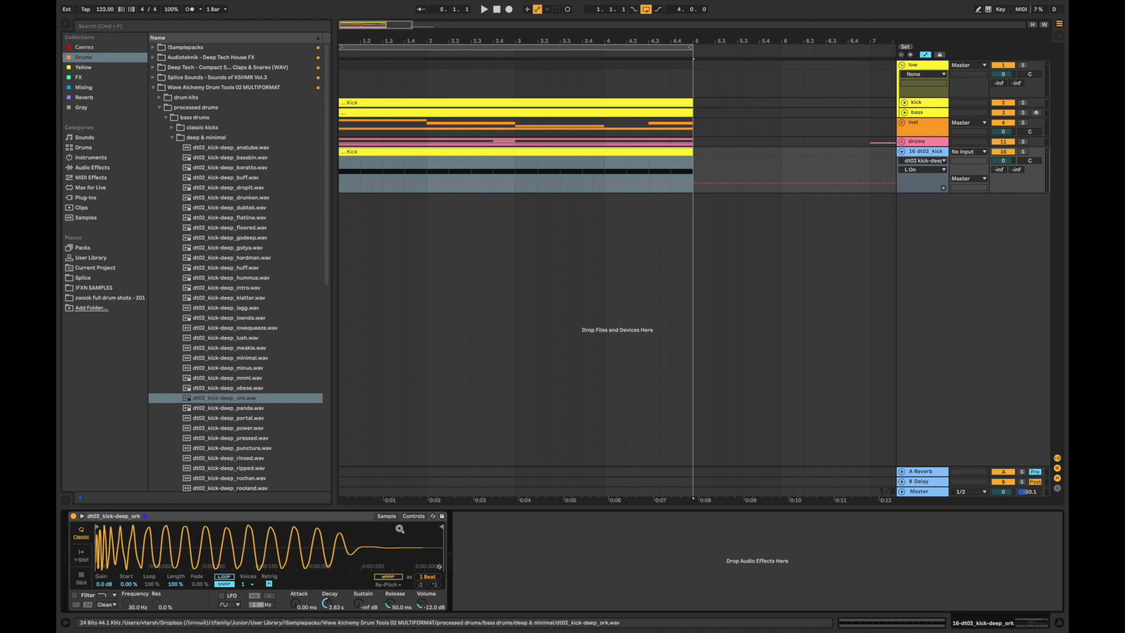
click(413, 516)
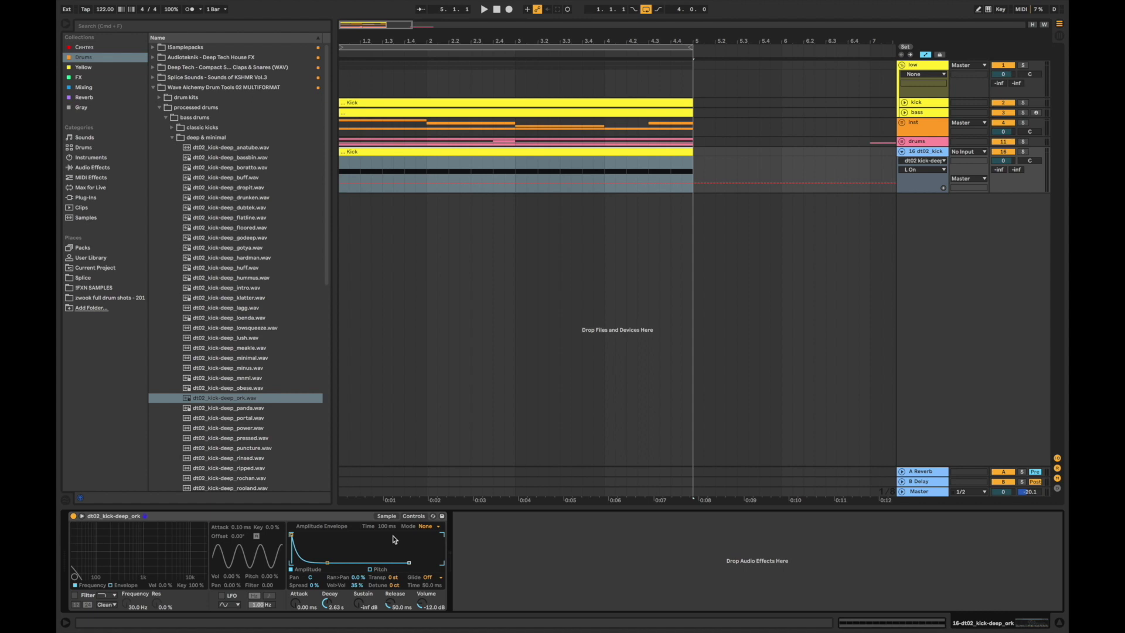
drag(295, 602, 309, 621)
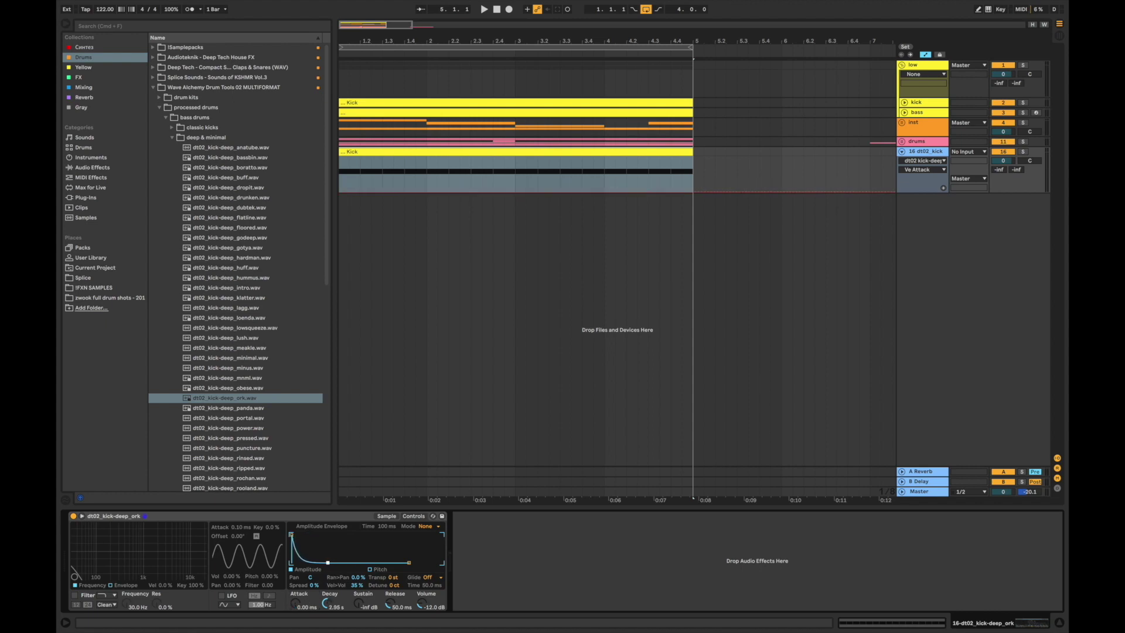
drag(335, 607, 328, 576)
mouse_move(329, 576)
mouse_down()
mouse_move(318, 563)
mouse_move(342, 563)
mouse_up()
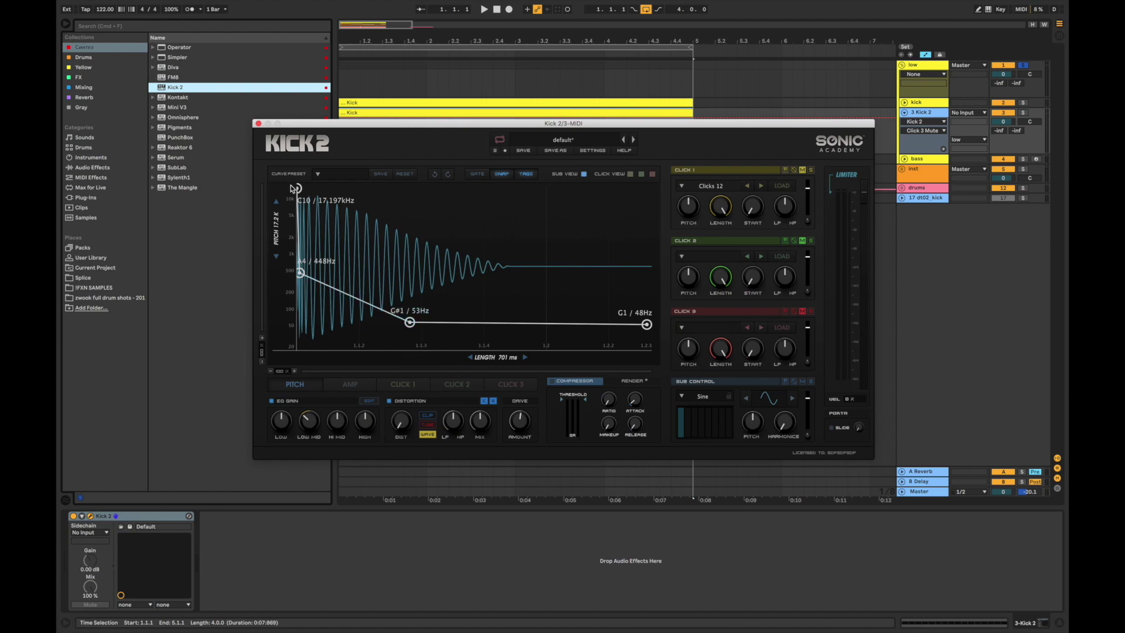
Shape the Kick 2 pitch envelope with points at about 3.951 kHz and 49 Hz, and set the track volume to -19.4 dB.
drag(297, 186, 292, 227)
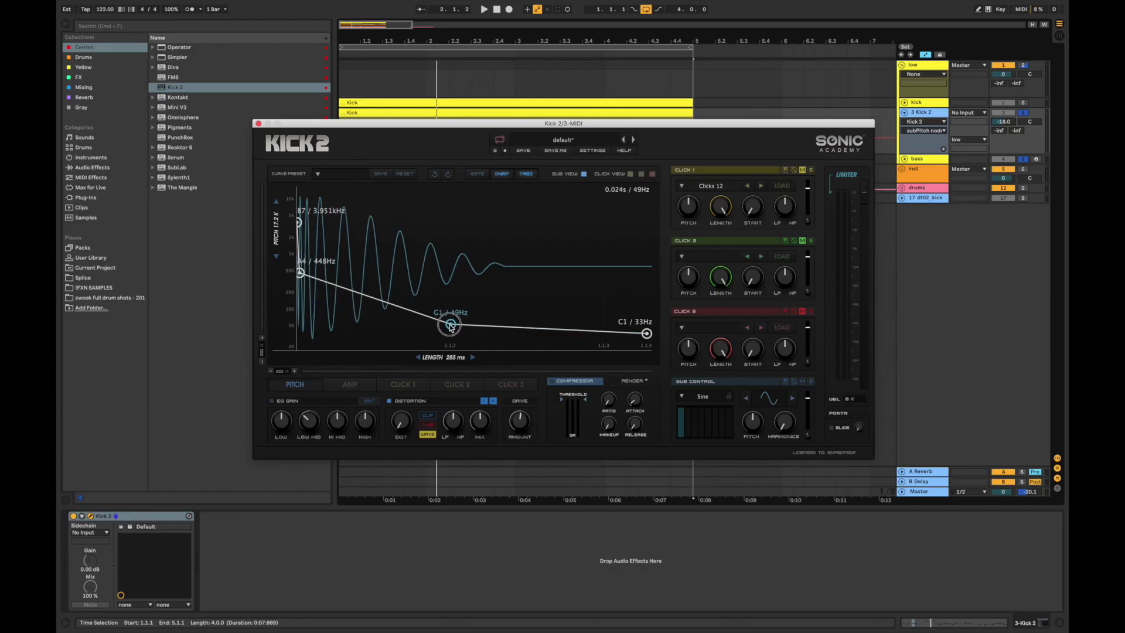
drag(450, 327, 450, 327)
key(space)
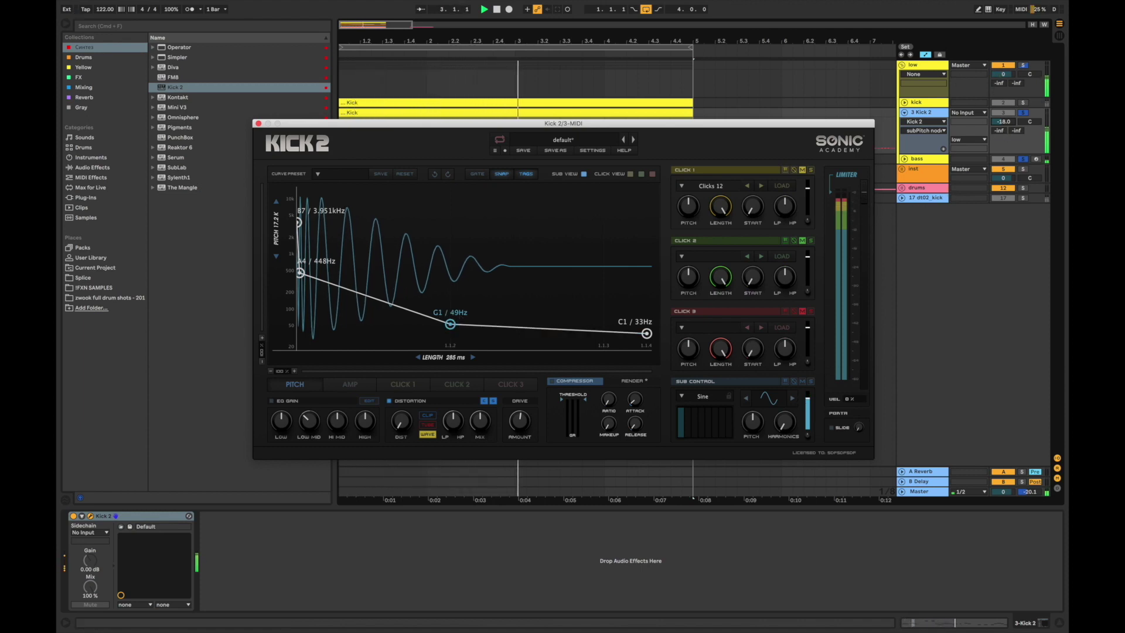
drag(1004, 121, 1003, 123)
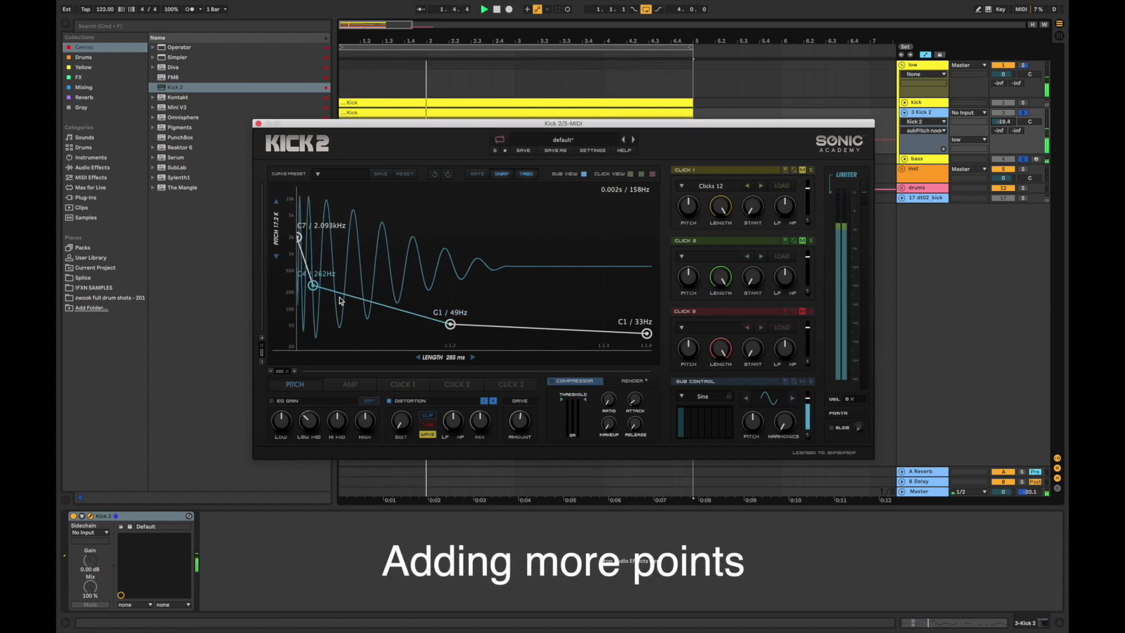
Add flat C1 (33 Hz) points to the pitch envelope's tail and lower the point before them to F1 (44 Hz).
drag(450, 327, 451, 327)
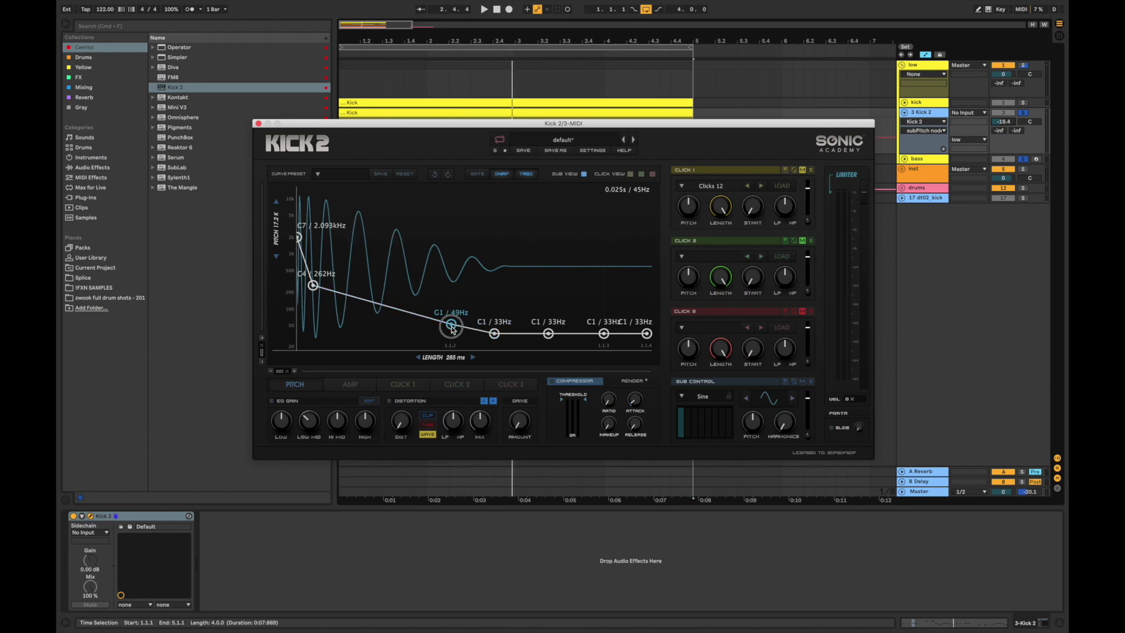
drag(452, 325, 450, 326)
key(space)
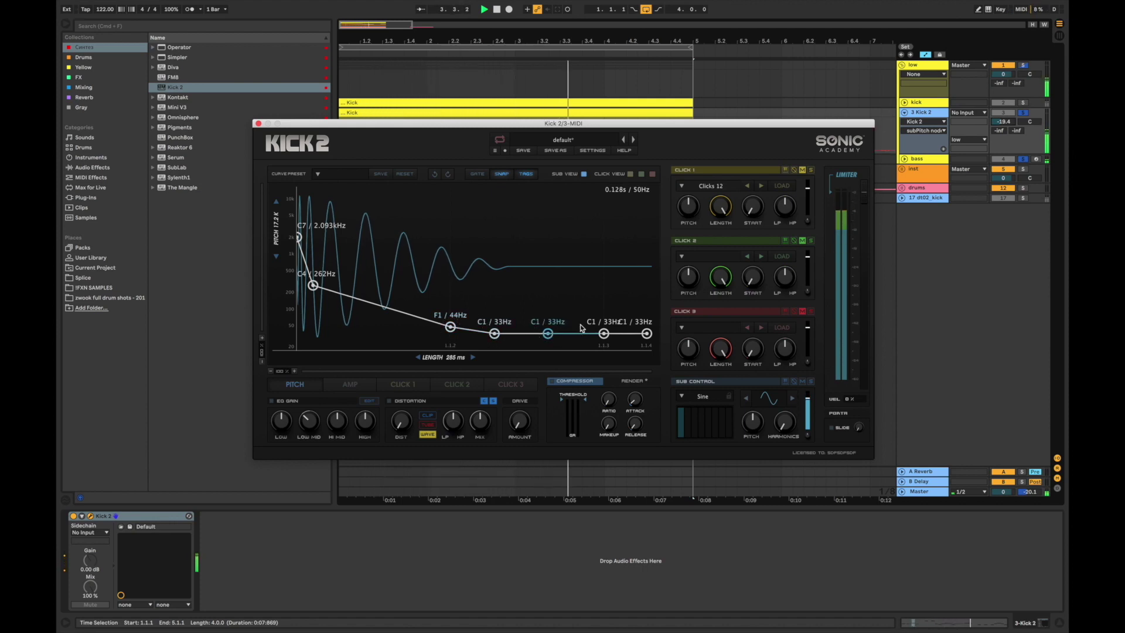
Add pitch envelope points at C2 (65 Hz), F2 (87 Hz) and C3 (131 Hz) between the C4 and F1 points.
double_click(412, 317)
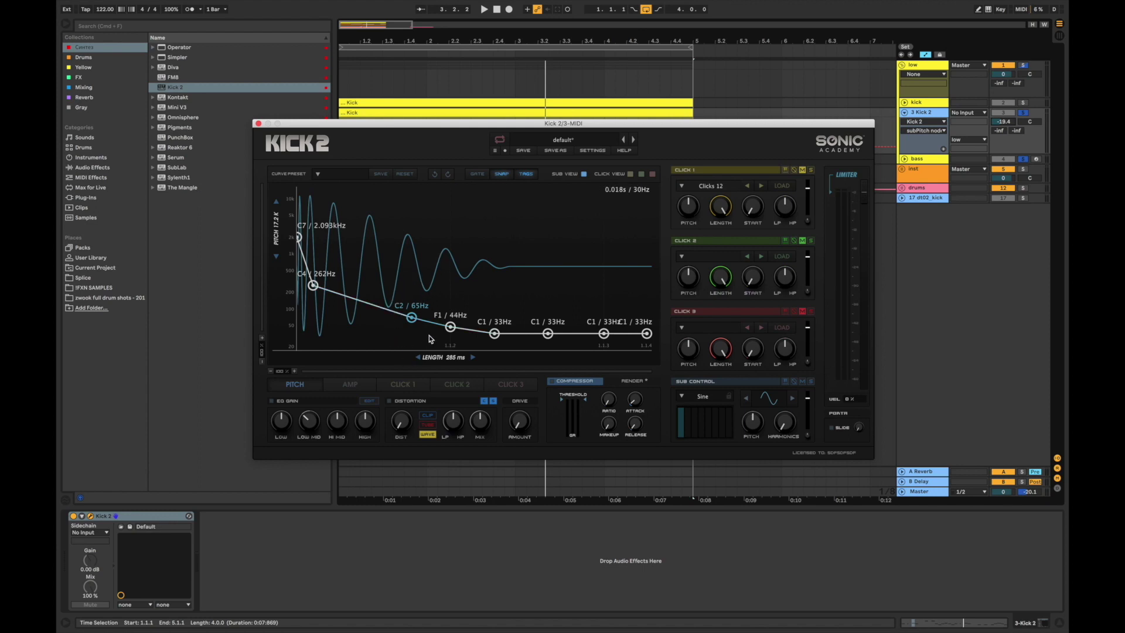
double_click(376, 309)
key(space)
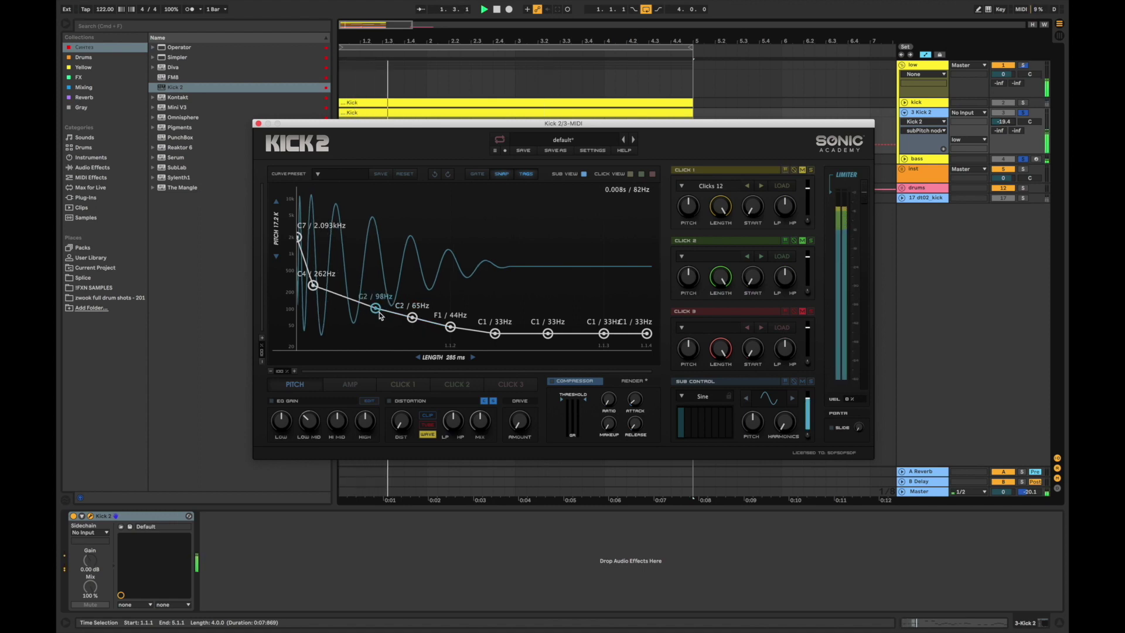
drag(377, 312, 379, 314)
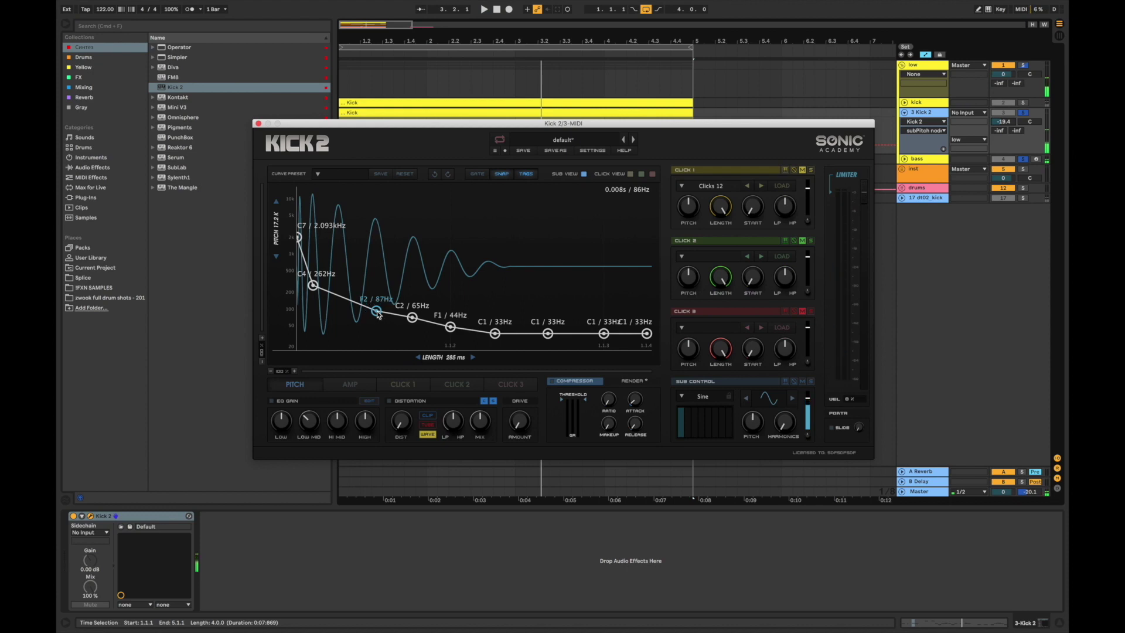
double_click(342, 302)
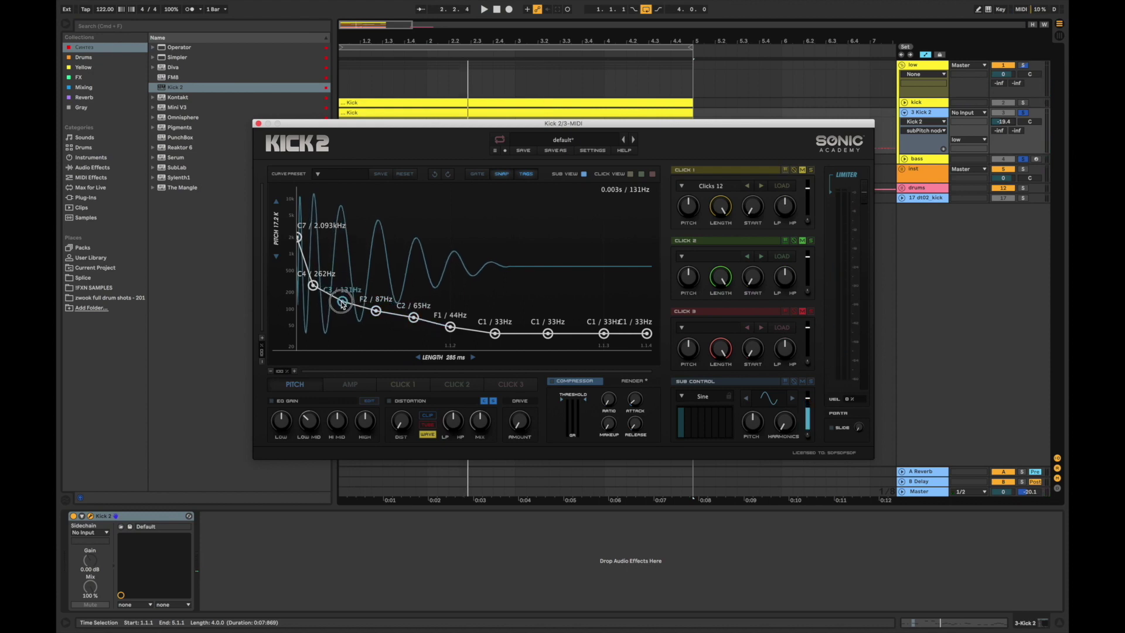
key(space)
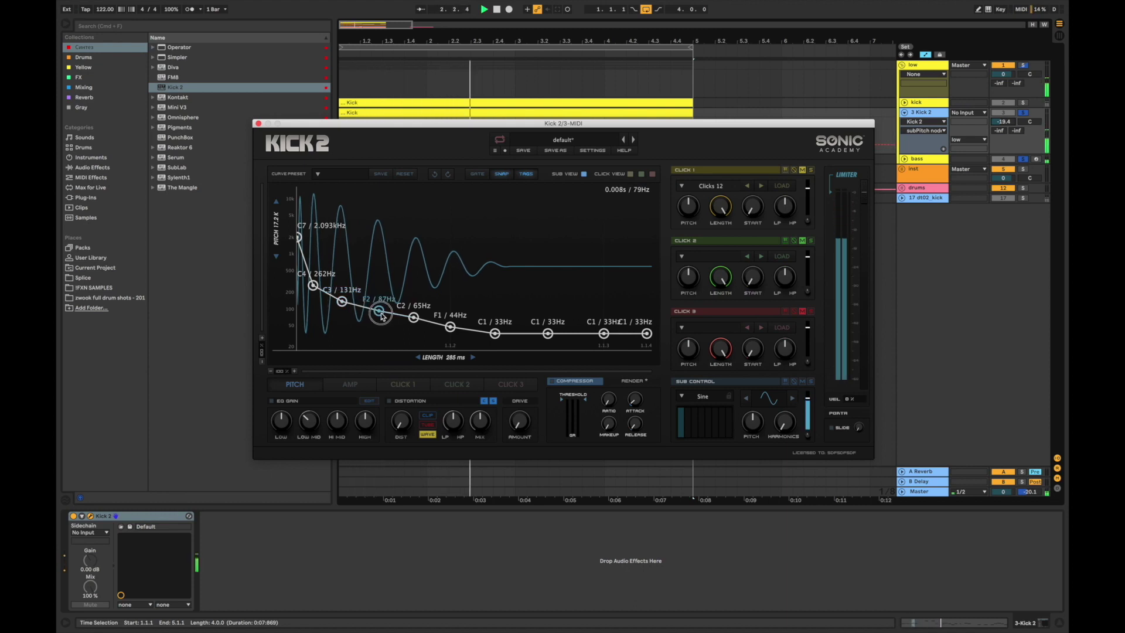
Shift the middle pitch envelope points earlier and add a further point so the descent passes G1 (49 Hz) and reaches C1 (33 Hz) by 1.1.2.
drag(376, 311, 381, 323)
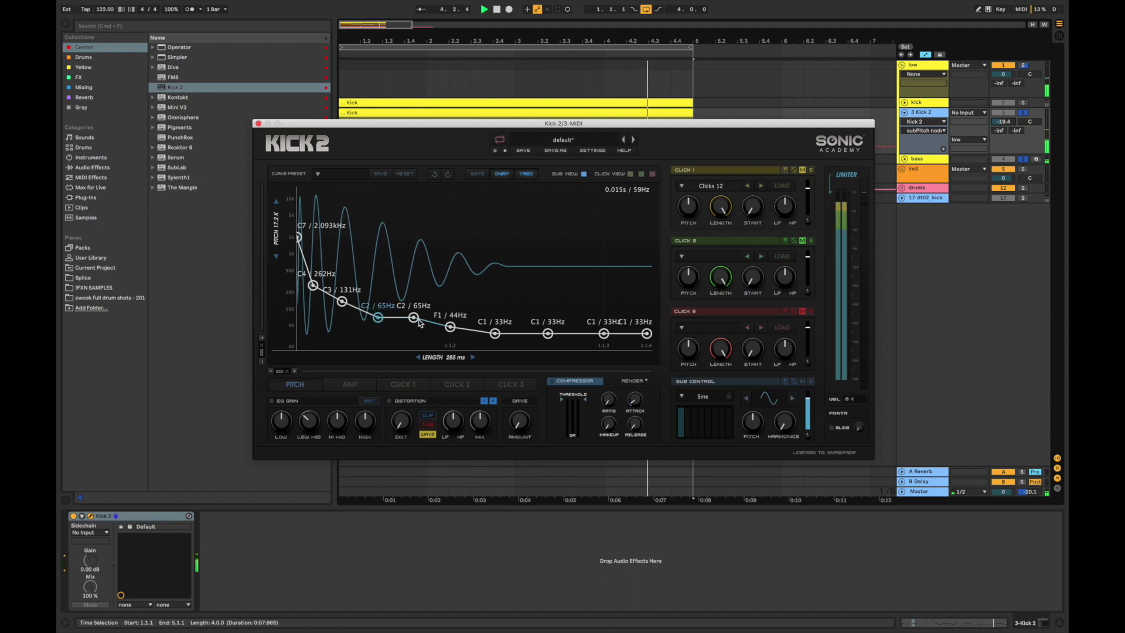
drag(378, 323, 380, 314)
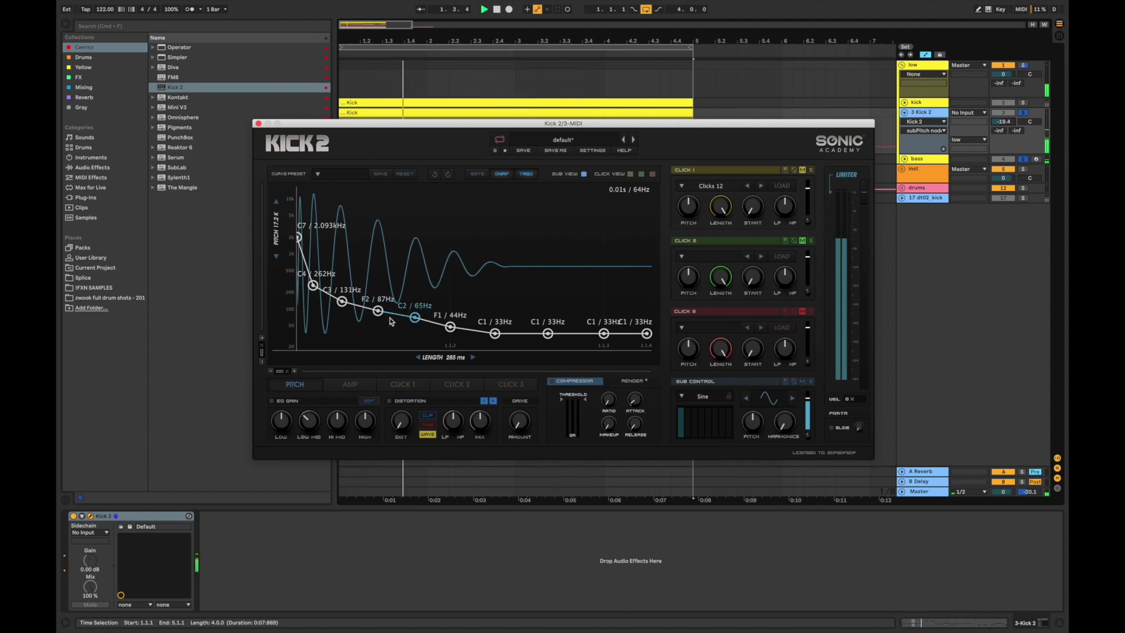
drag(315, 291, 420, 326)
key(space)
key(space)
double_click(422, 322)
drag(312, 287, 314, 288)
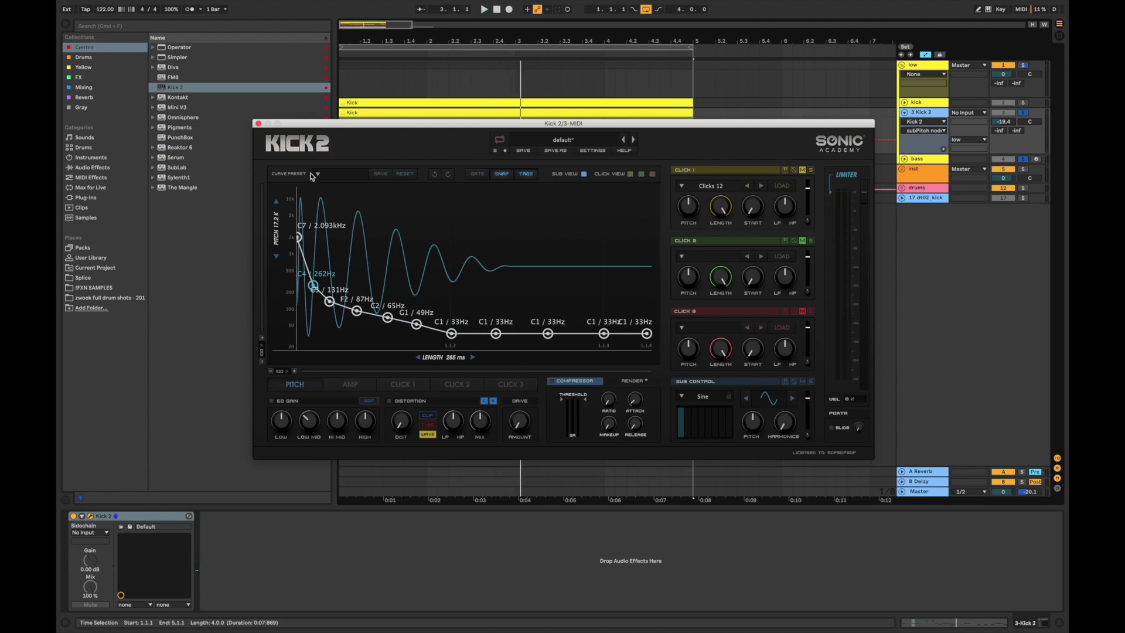
Add a Utility after Kick 2, switch it to mono and invert the phase of the left and right inputs.
click(258, 124)
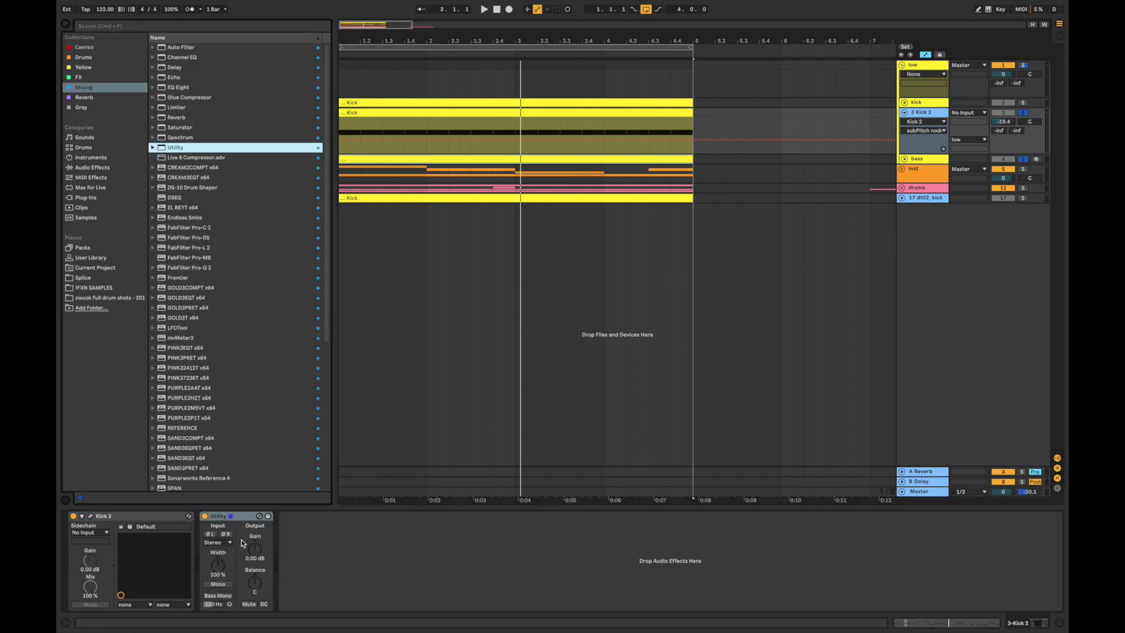
click(226, 584)
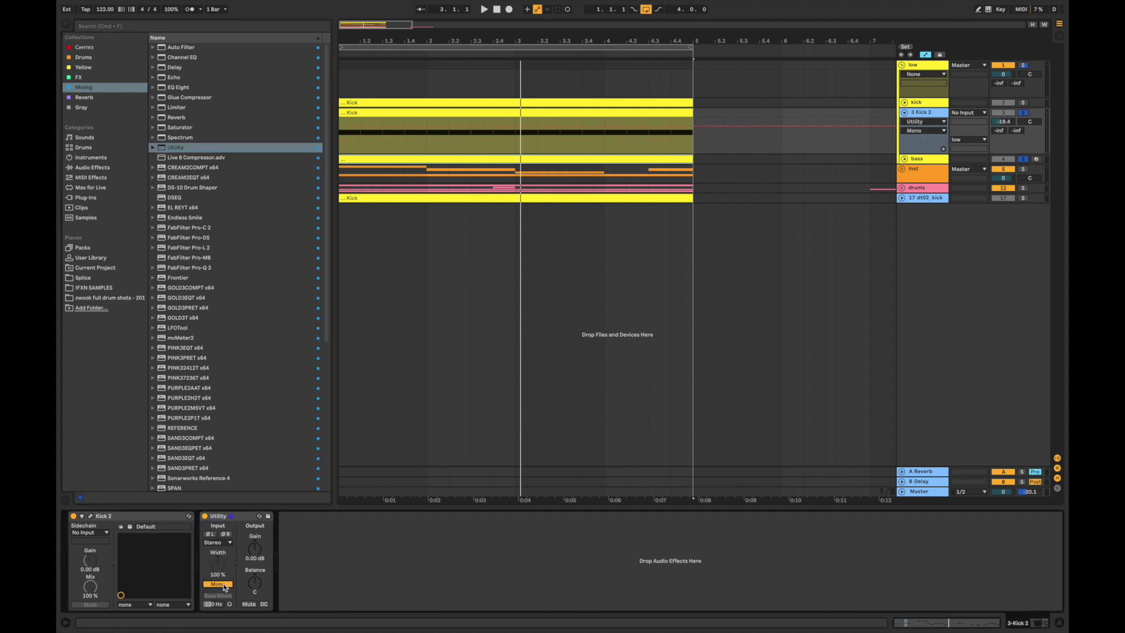
click(209, 533)
click(225, 534)
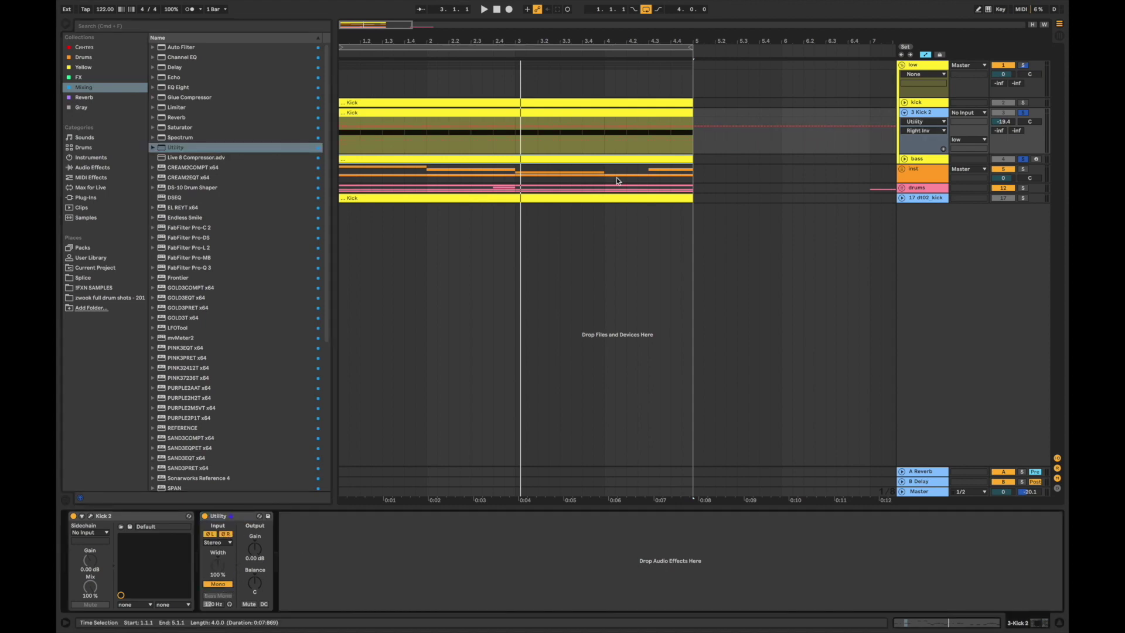
Play the loop from 1.1.1 and compare the kick with the phase-inverting Utility on and bypassed.
click(342, 148)
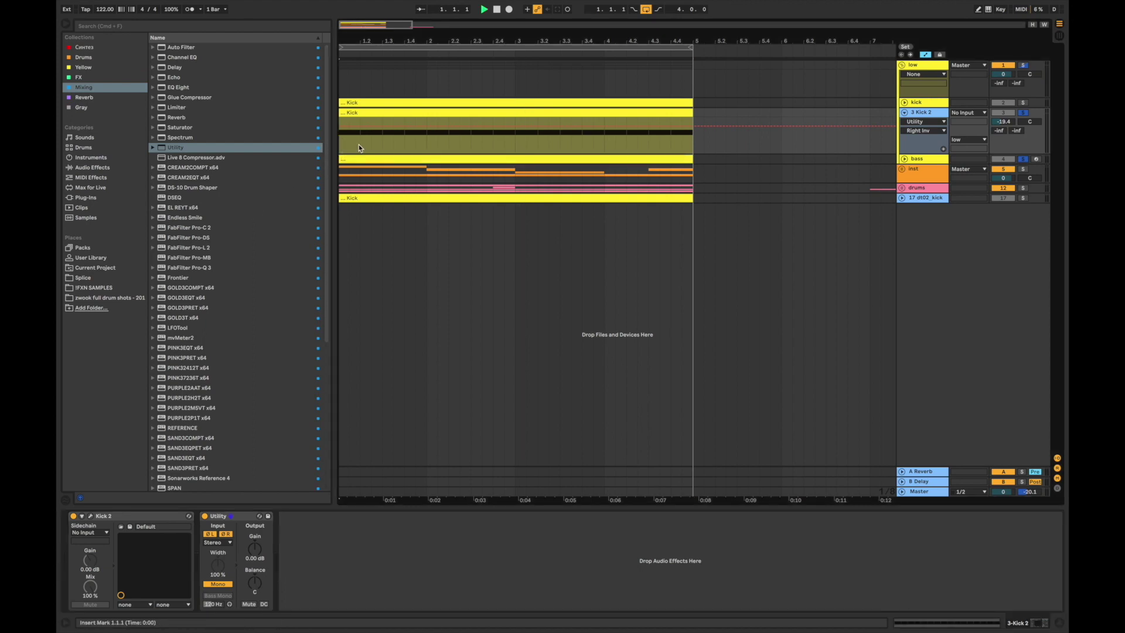
key(space)
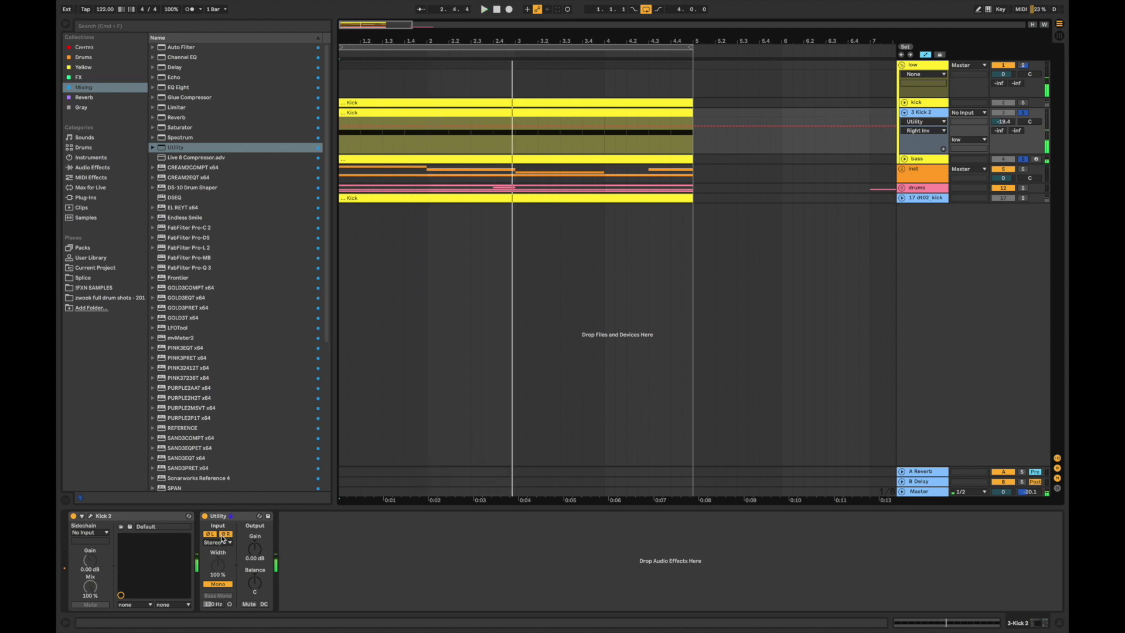
click(205, 517)
key(space)
key(space)
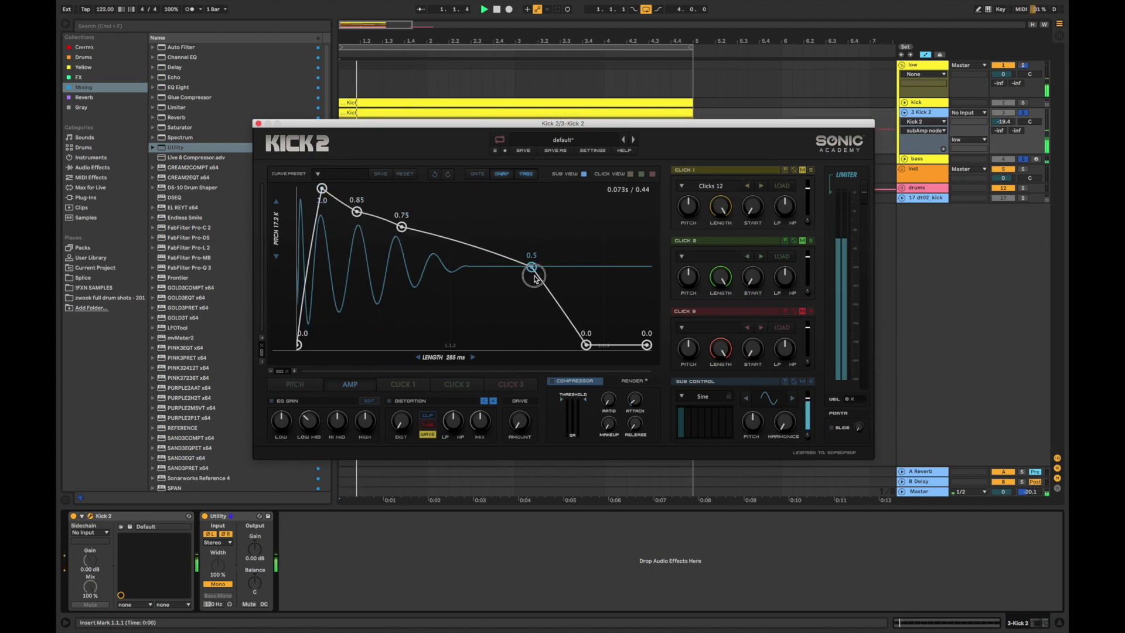
Shape the Kick 2 amp envelope's decay with levels of 0.8, 0.7 and 0.5, reaching 0.0 at about 0.14 s.
drag(532, 269, 530, 268)
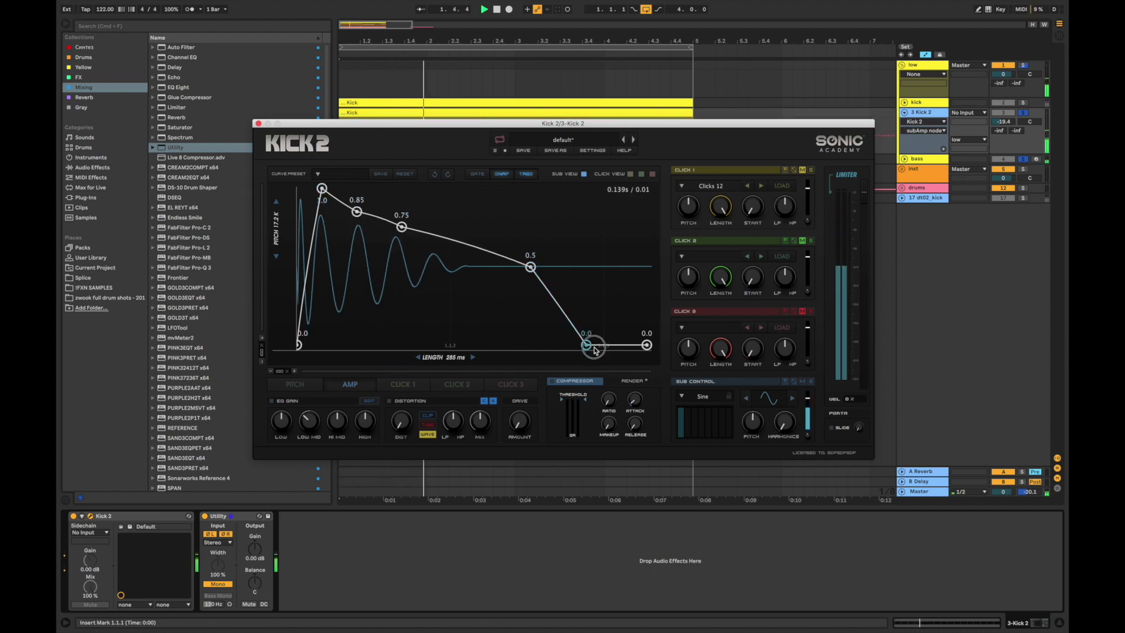
mouse_move(594, 350)
mouse_down()
mouse_move(610, 346)
mouse_move(582, 351)
mouse_move(592, 369)
mouse_up()
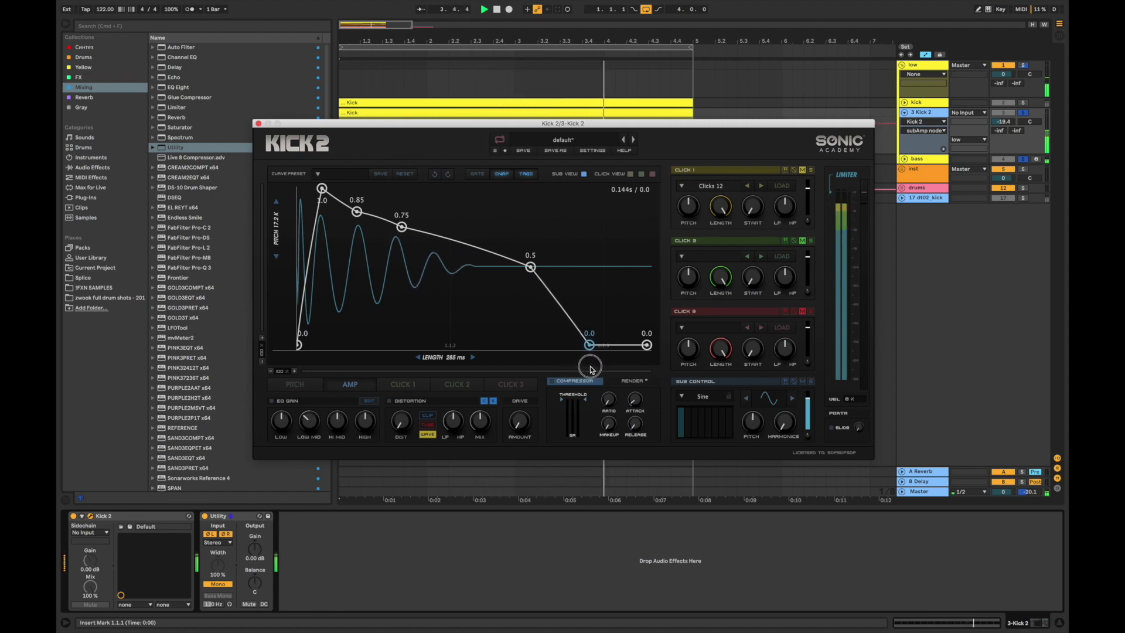
drag(531, 265, 524, 269)
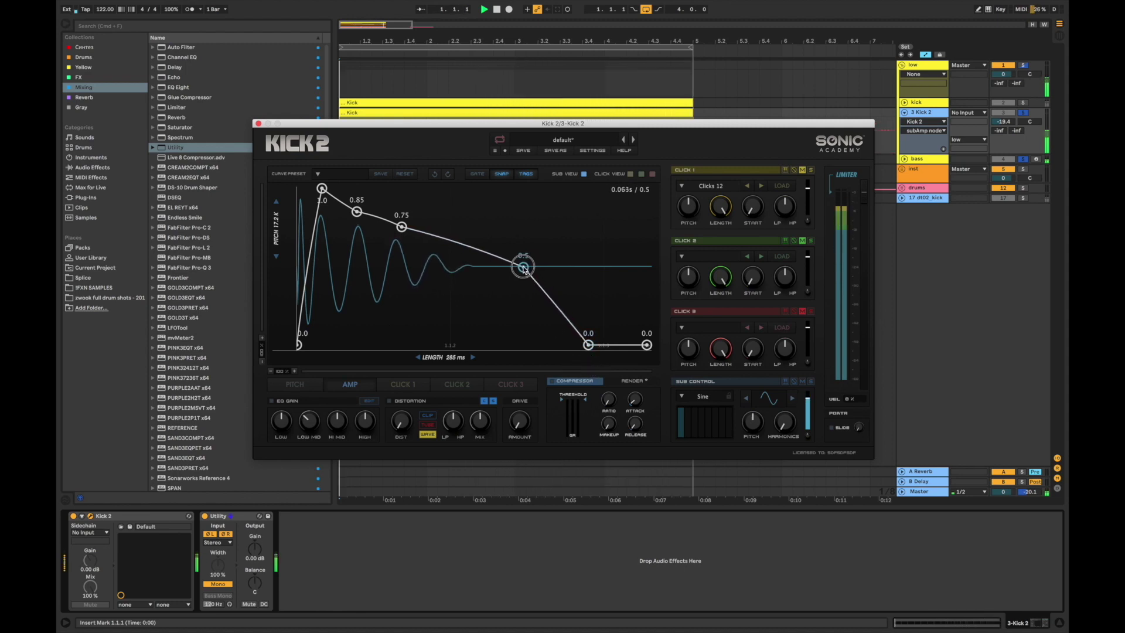
drag(402, 227, 400, 241)
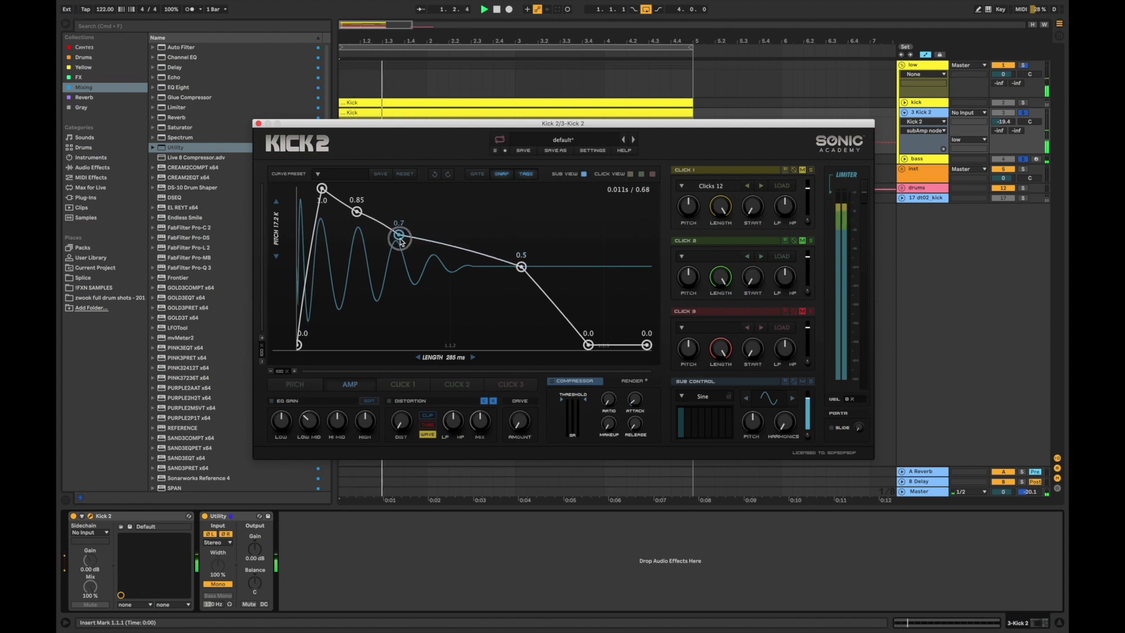
mouse_move(356, 211)
mouse_down()
mouse_move(360, 224)
mouse_move(348, 219)
mouse_up()
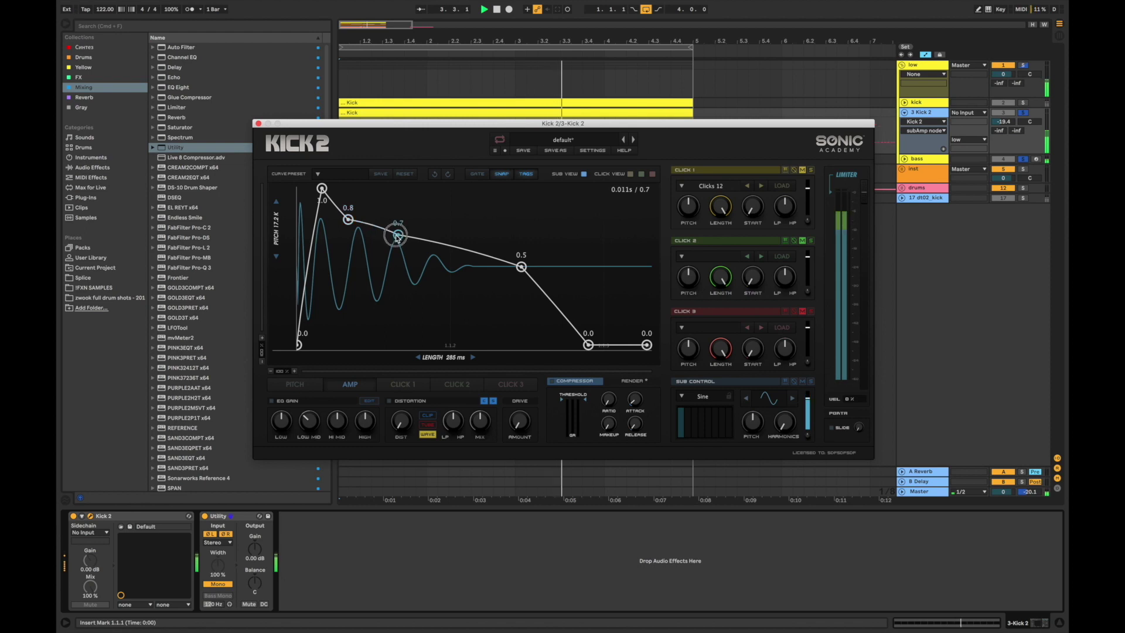
Add a 0.6 point to the amp envelope between 0.7 and 0.5, and fine-tune the timing of the neighbouring points.
double_click(455, 249)
drag(452, 249, 346, 219)
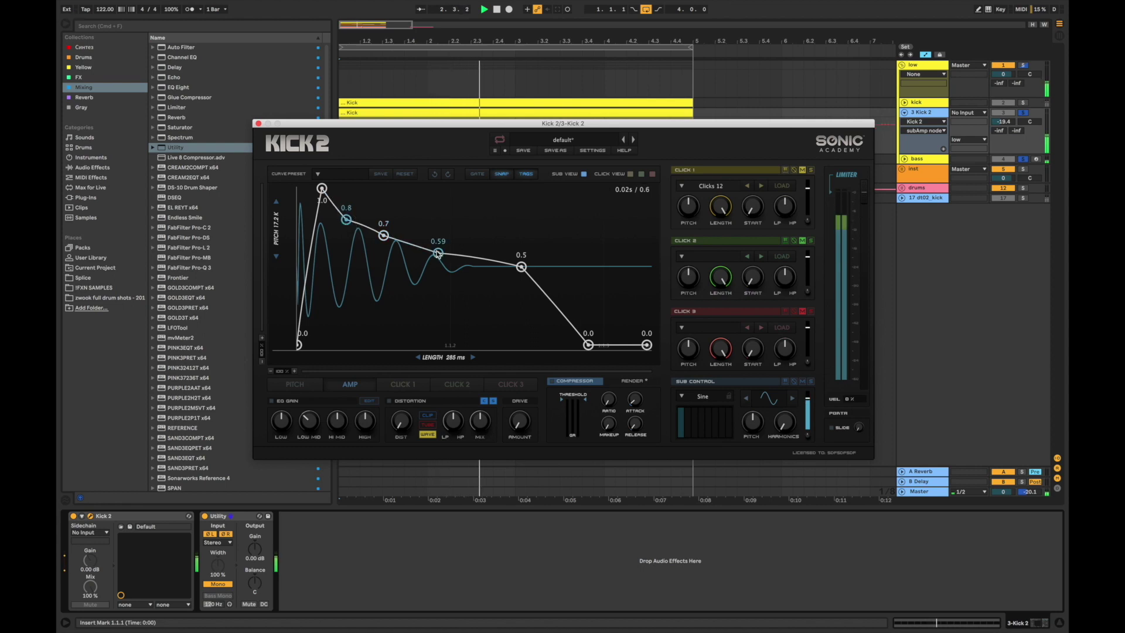
drag(438, 253, 346, 220)
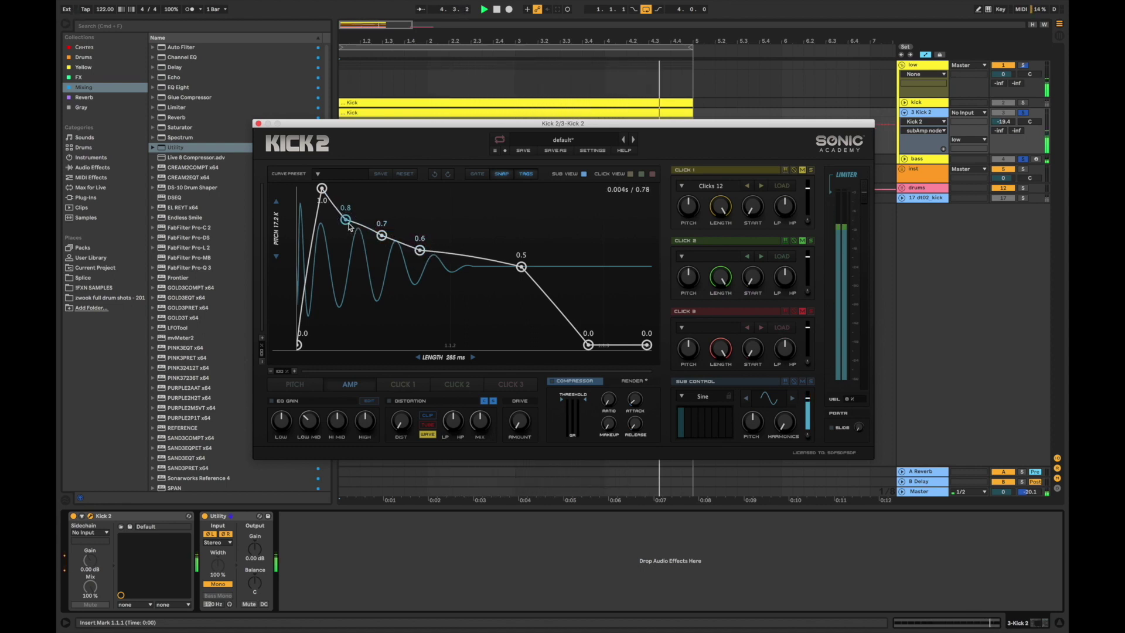
mouse_move(521, 267)
mouse_down()
mouse_move(482, 266)
mouse_move(527, 261)
mouse_move(527, 183)
mouse_move(529, 266)
mouse_up()
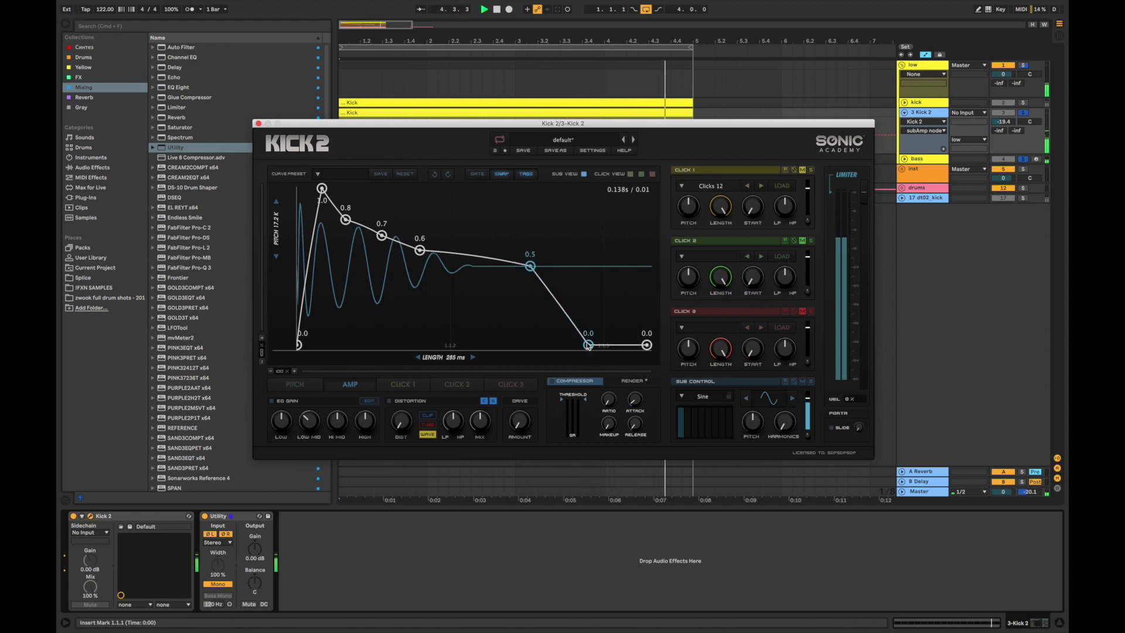
mouse_move(588, 345)
mouse_down()
mouse_move(609, 345)
mouse_move(593, 345)
mouse_up()
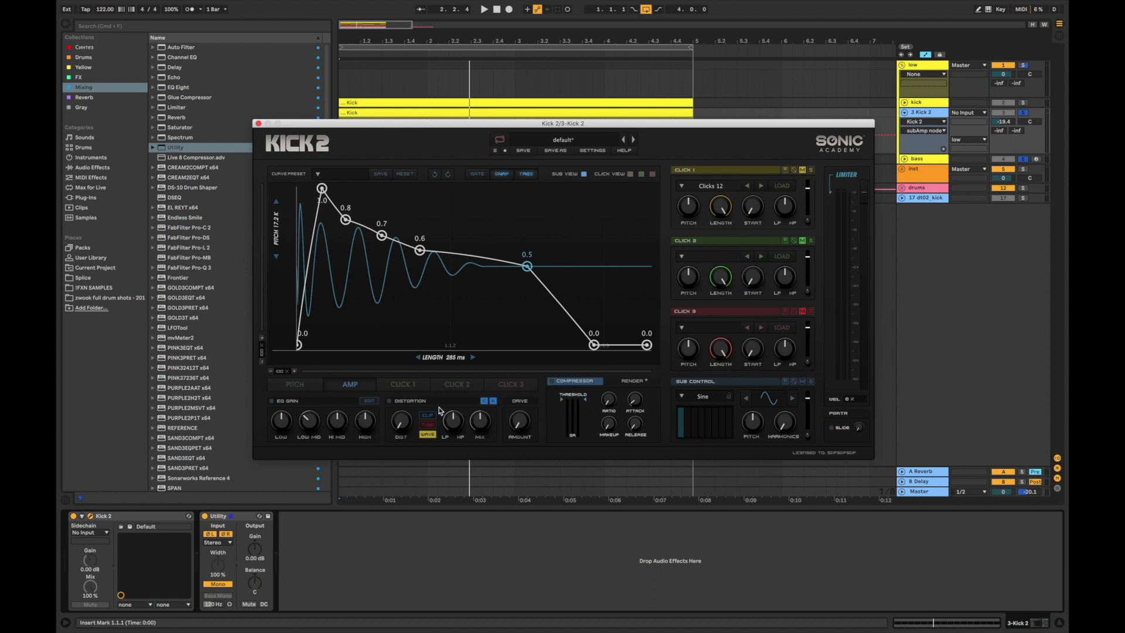
Open the Kick 2 EQ editor and set the green high-mid band to 500 Hz with a gain of -6 dB.
click(369, 402)
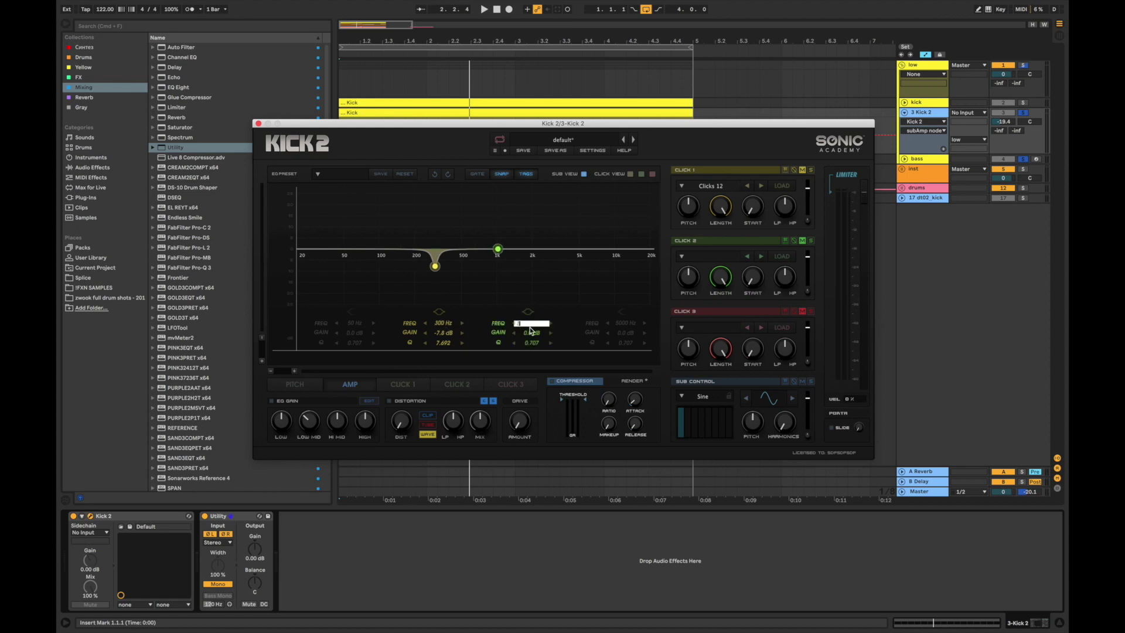
text(500)
key(Return)
double_click(533, 337)
text(-6)
key(Return)
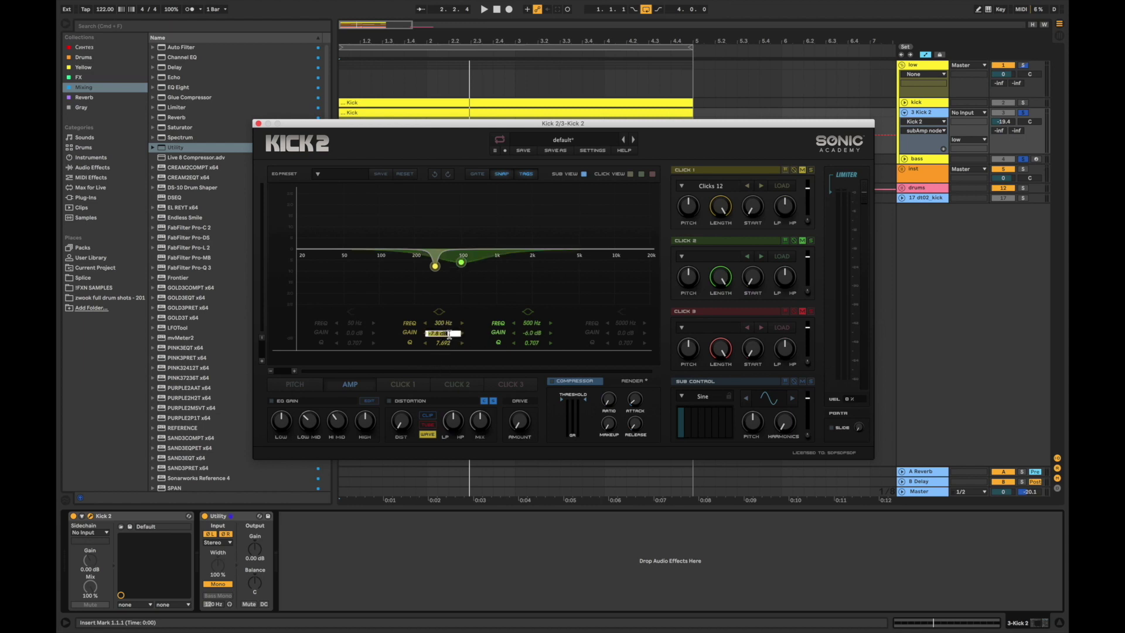
Set the 300 Hz band's gain to -6 dB with a wide Q of 0.72, and play the kick with the EQ on.
text(-6)
key(Return)
key(space)
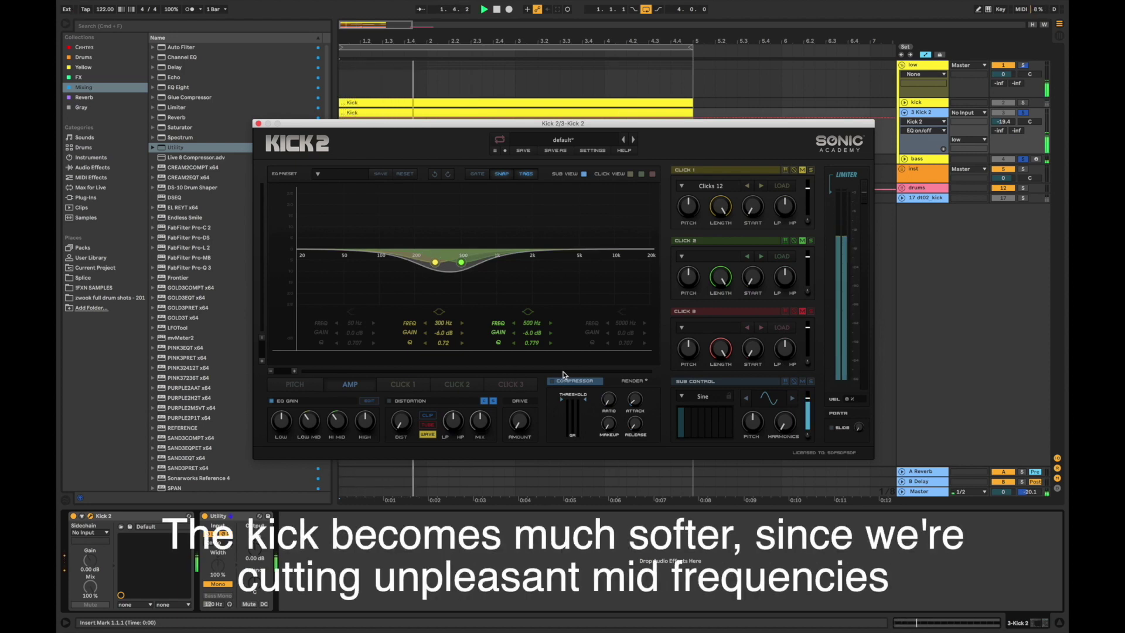
Set the Kick 2 track's volume to -18 dB and compare the playing kick with its EQ bypassed and switched back on.
drag(1003, 121, 1003, 115)
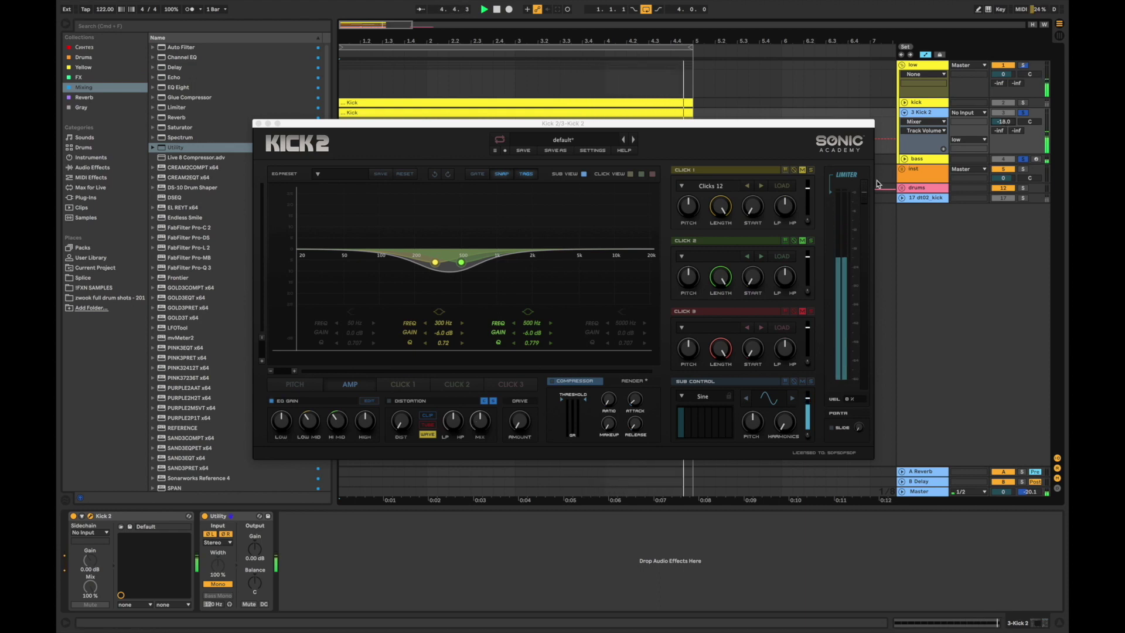
click(864, 192)
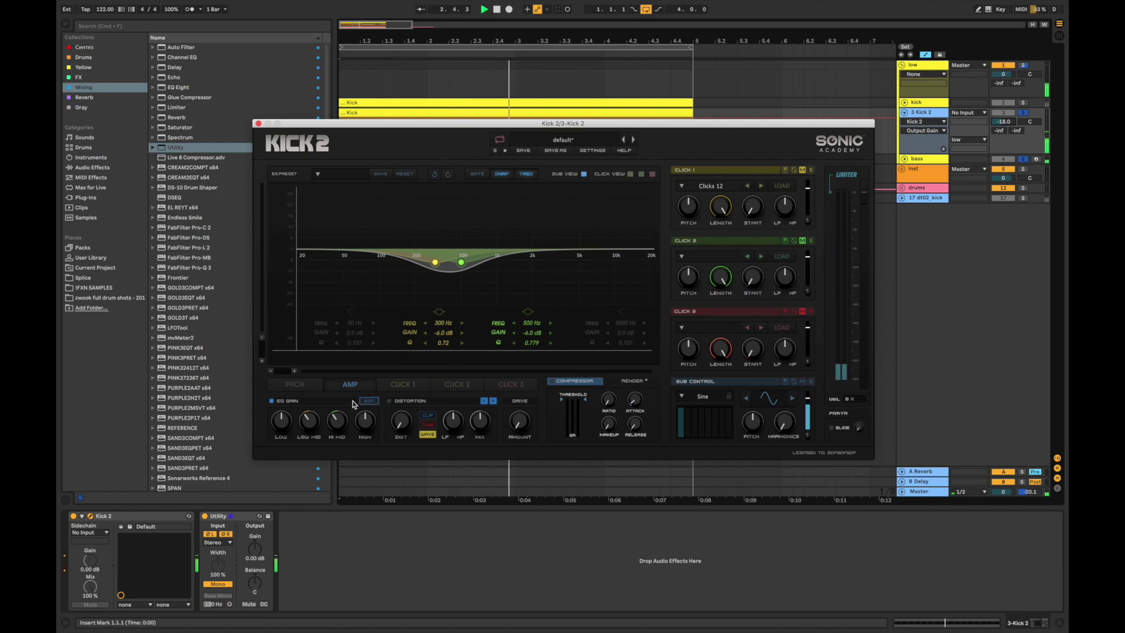
click(272, 402)
key(space)
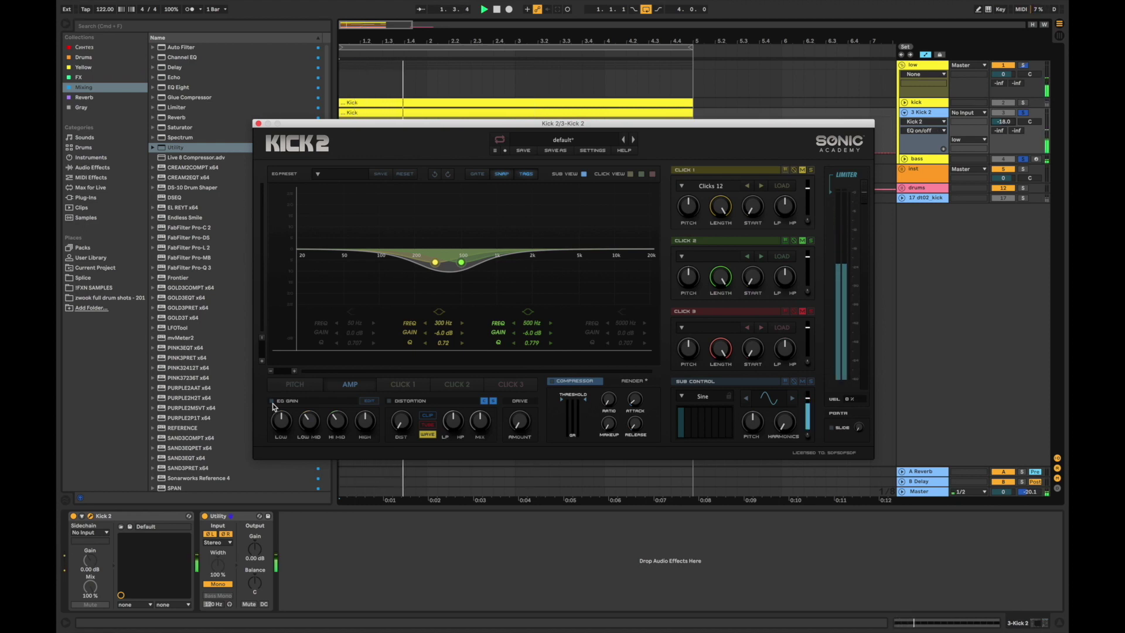
click(271, 402)
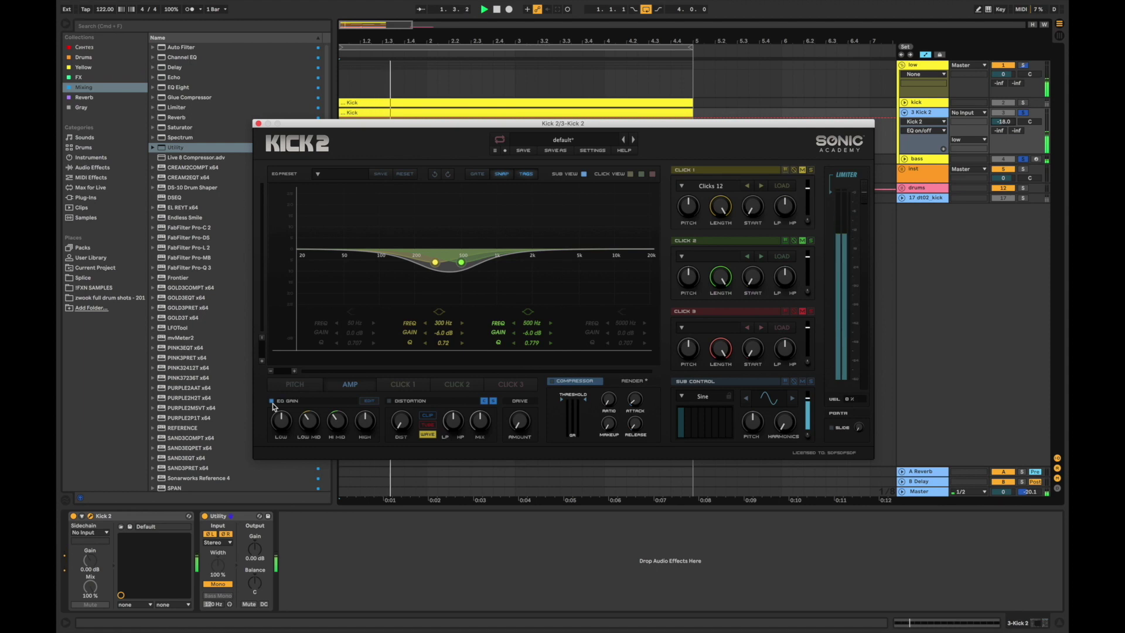
Try a Drive amount of about 21% on the kick while it plays.
drag(522, 417, 527, 412)
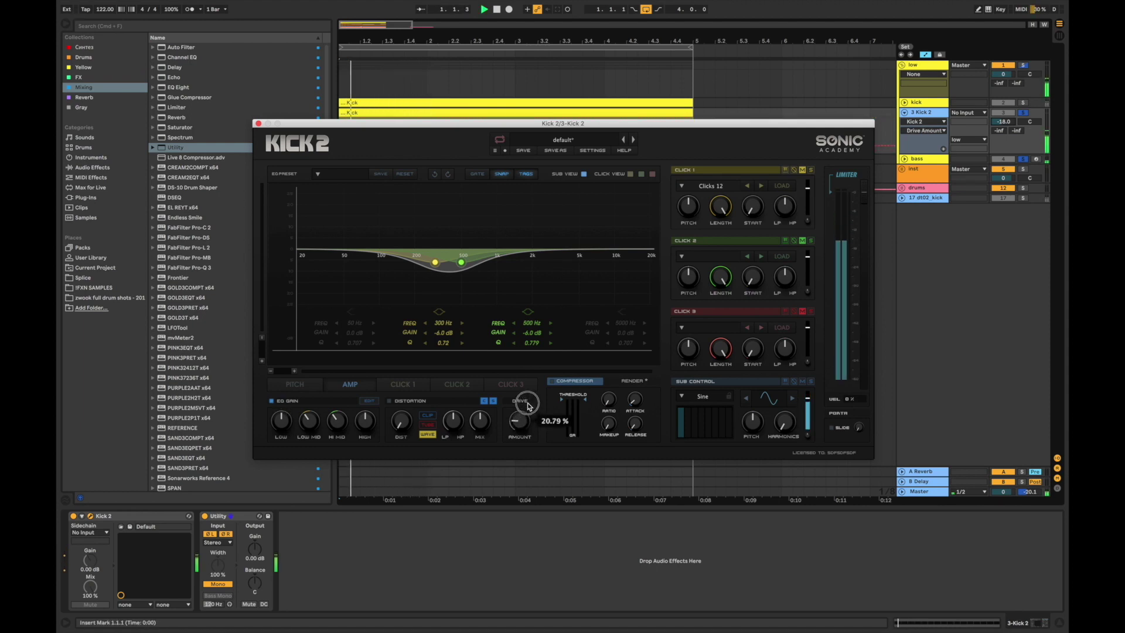
mouse_move(527, 404)
mouse_down()
mouse_move(532, 394)
mouse_move(521, 462)
mouse_move(547, 327)
mouse_move(534, 412)
mouse_move(522, 422)
mouse_up()
key(space)
key(space)
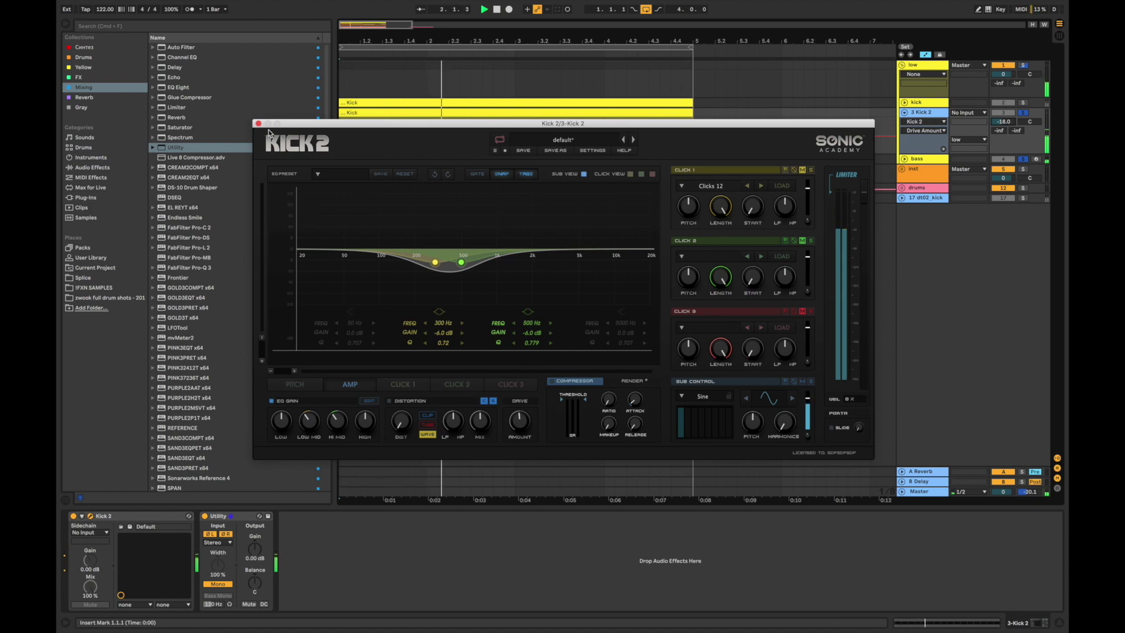
Preview deep kick samples in the Drums collection and load dt02_kick-deep_power.wav into Click 1, high-passing it.
drag(404, 124, 458, 144)
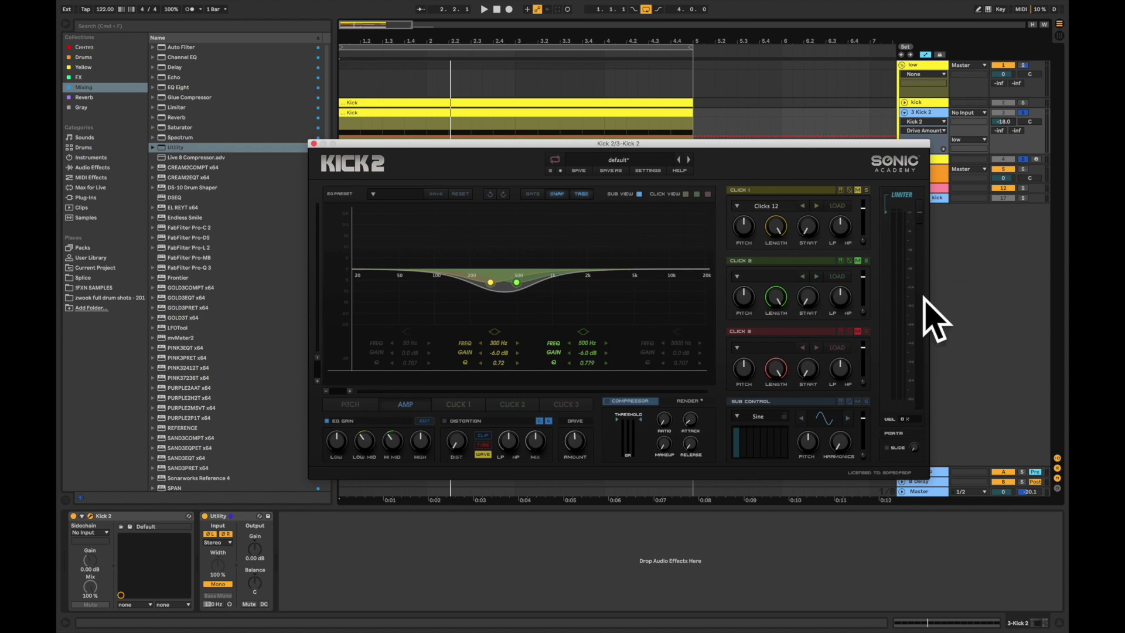
click(84, 57)
drag(329, 113, 323, 213)
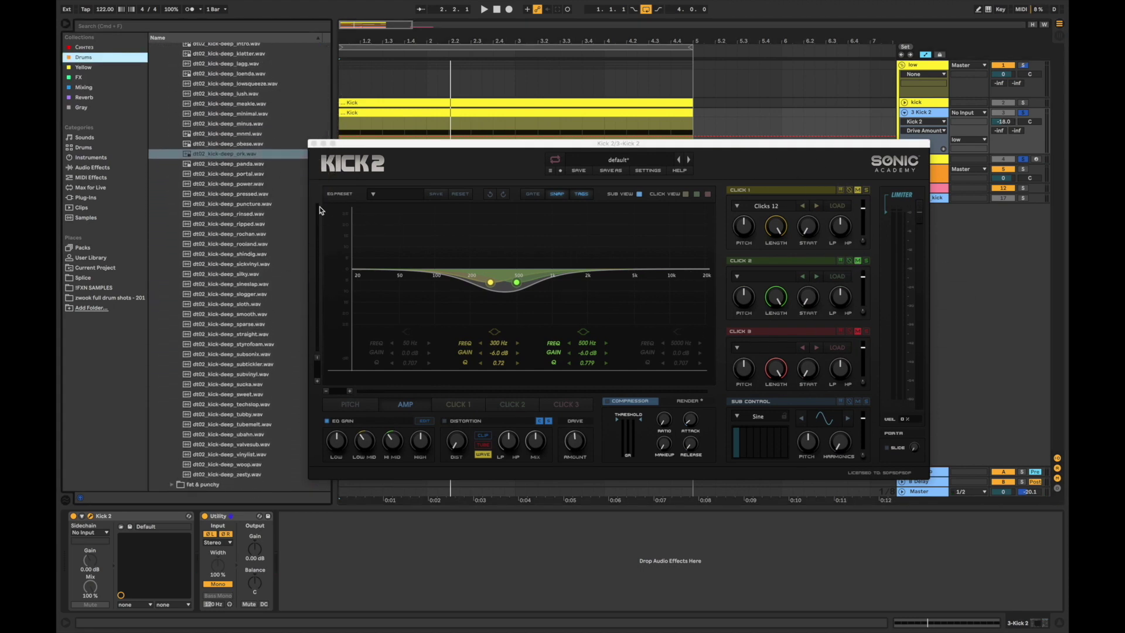
click(244, 165)
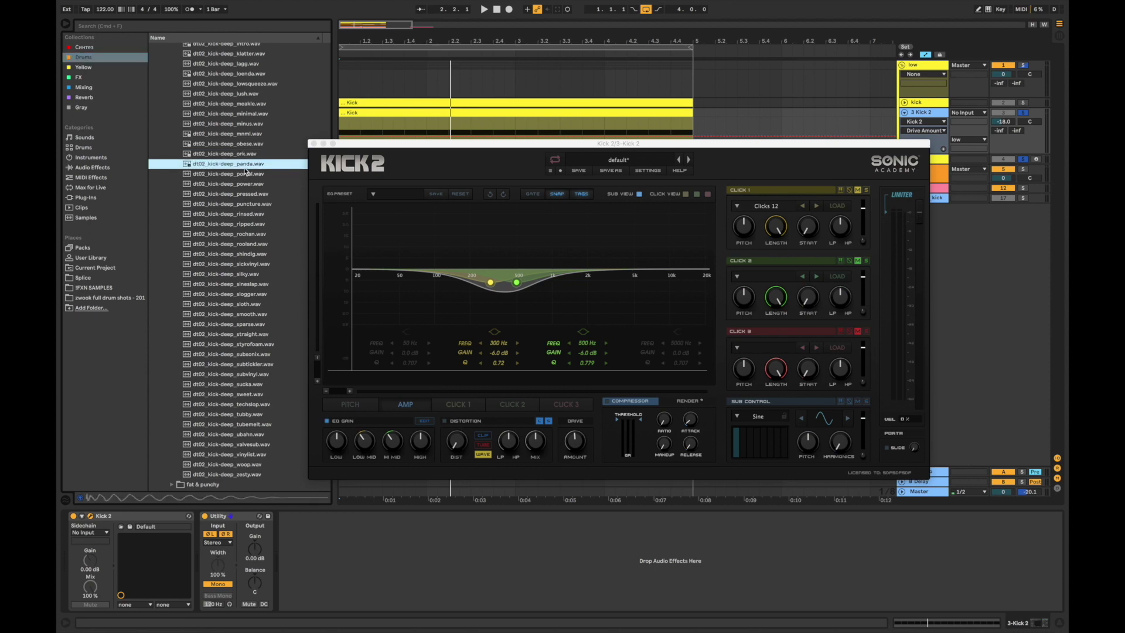
click(244, 174)
click(245, 184)
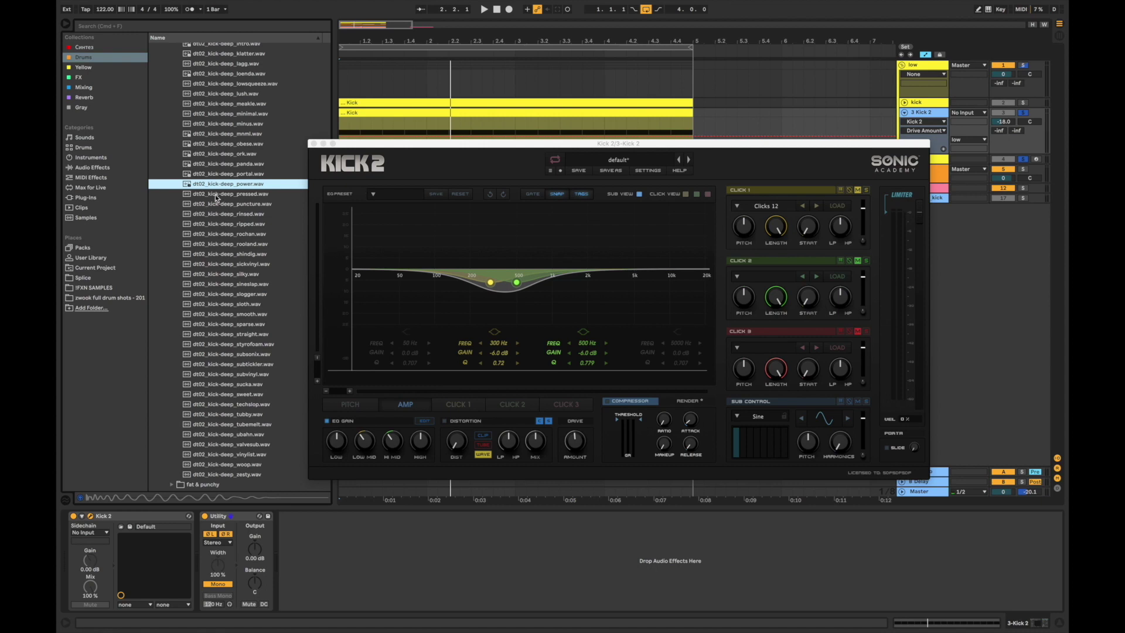
drag(216, 195, 789, 223)
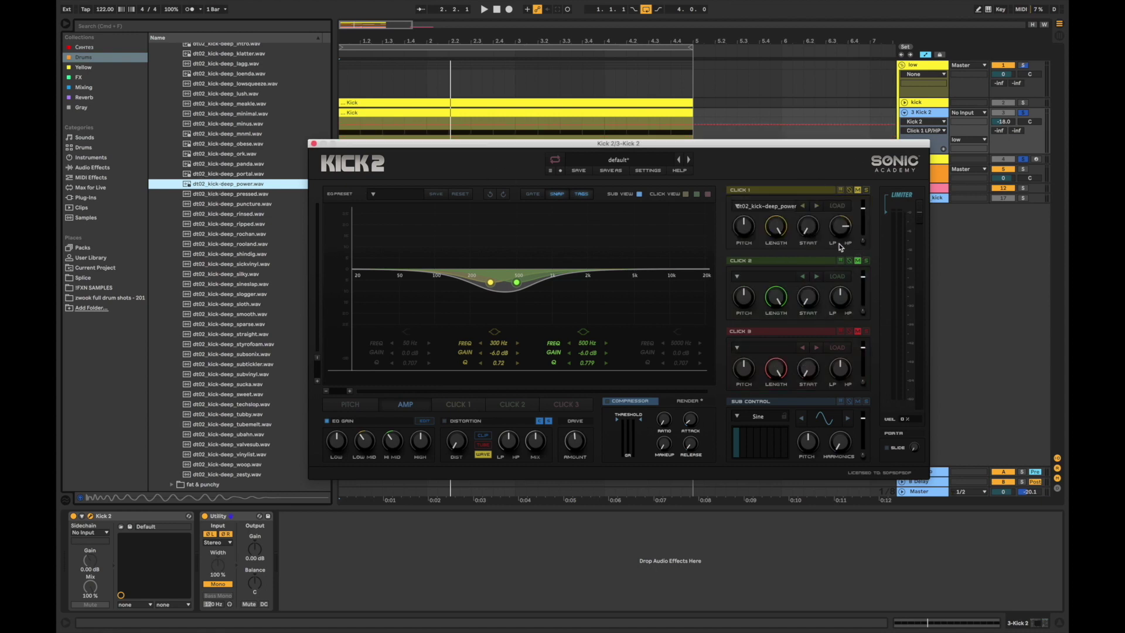
Lower Click 1's level and bend its amp envelope into a steep early decay while playing the kick.
click(458, 405)
key(space)
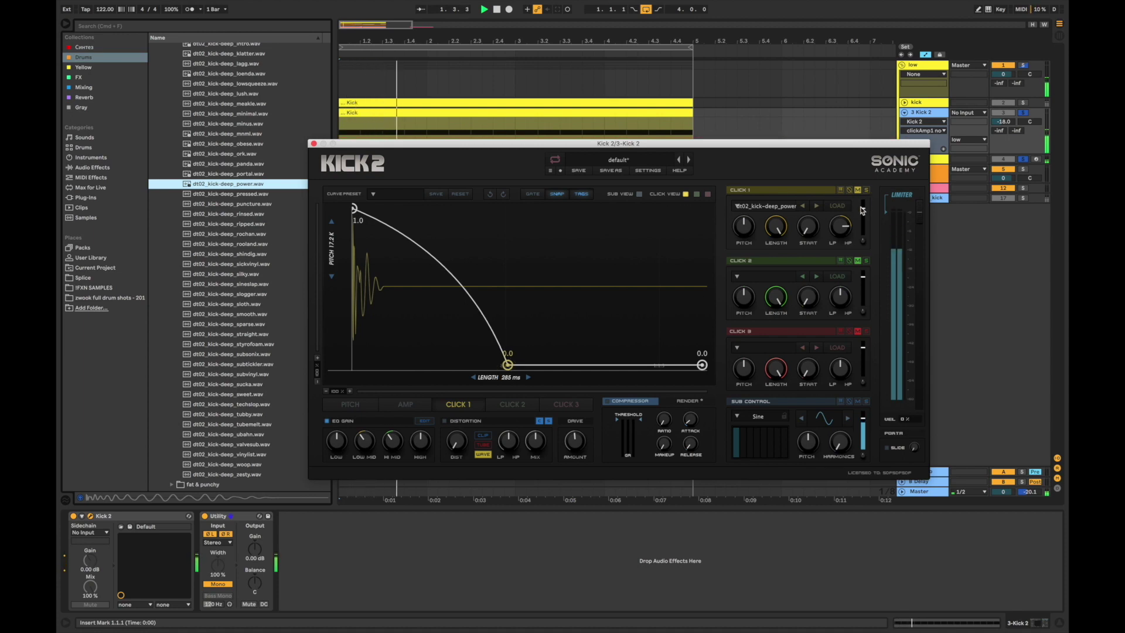
click(857, 190)
drag(864, 215, 865, 215)
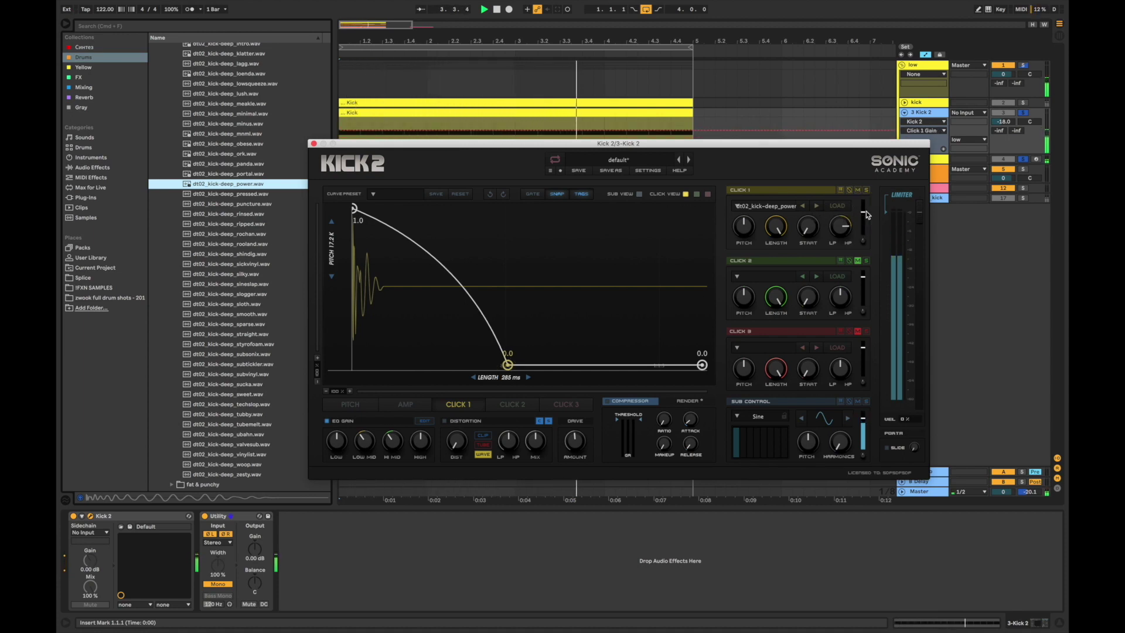
drag(507, 365, 506, 365)
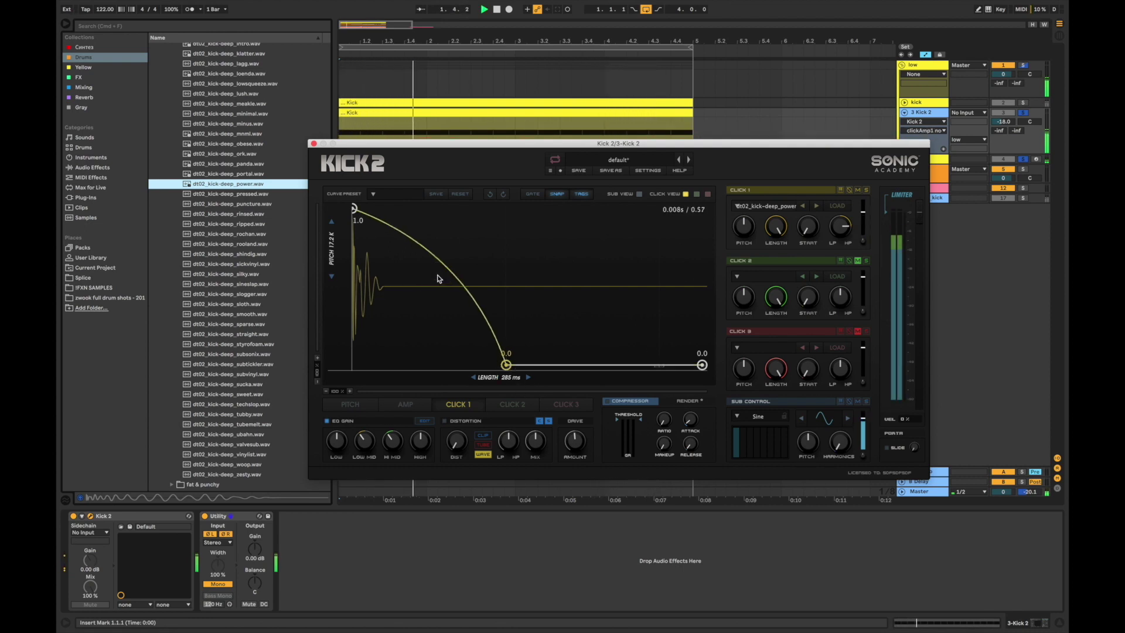
drag(447, 307, 420, 371)
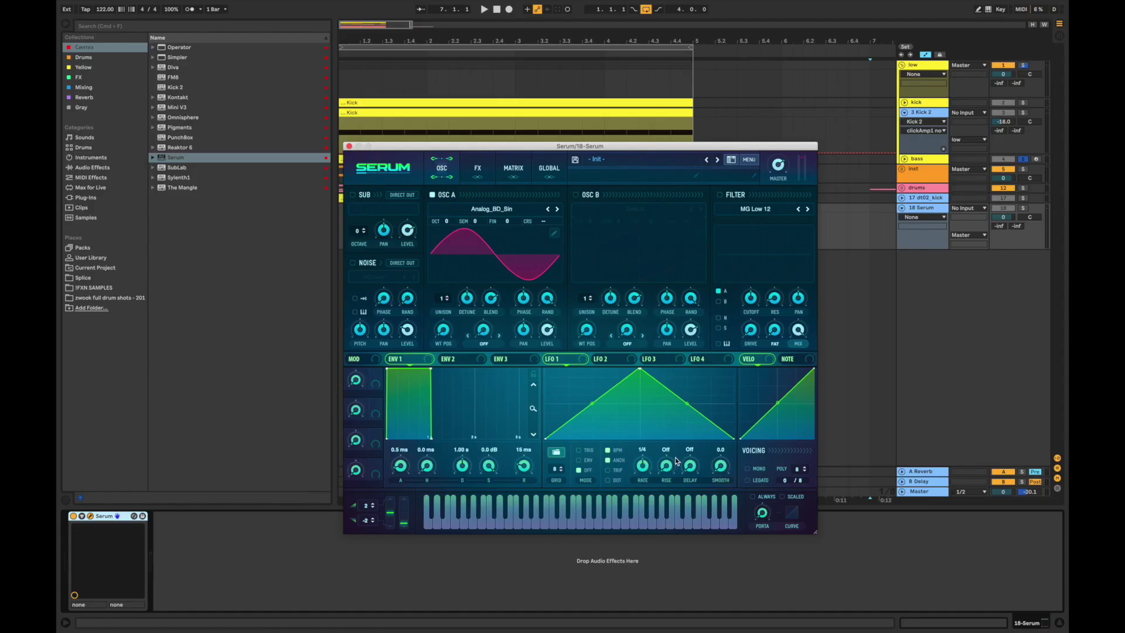
Shape Serum's LFO 1 as a steep decay over its first quarter, in envelope mode with BPM sync off at 2.8 Hz.
drag(641, 370, 458, 336)
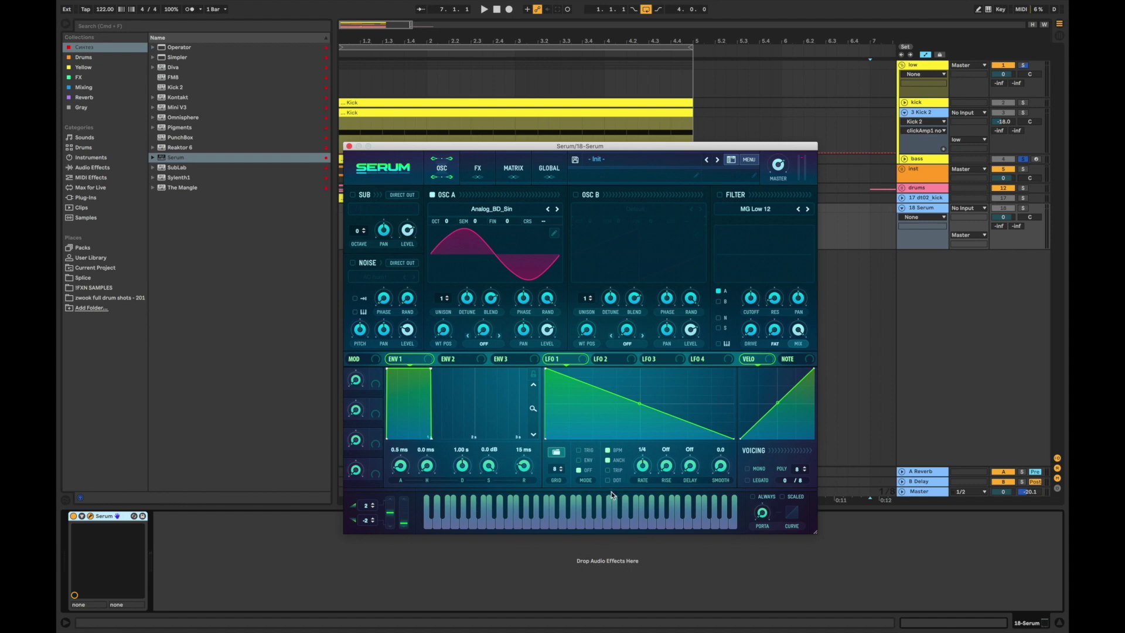
click(581, 461)
click(608, 451)
mouse_move(642, 471)
mouse_down()
mouse_move(640, 485)
mouse_move(643, 472)
mouse_up()
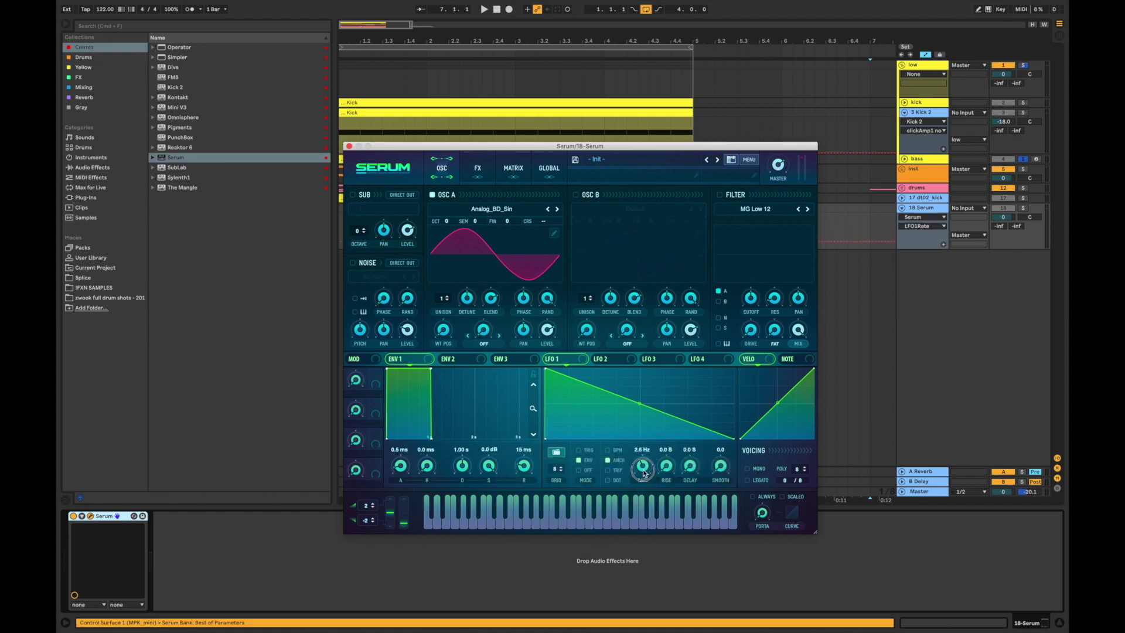
drag(653, 417, 593, 468)
drag(571, 405, 566, 419)
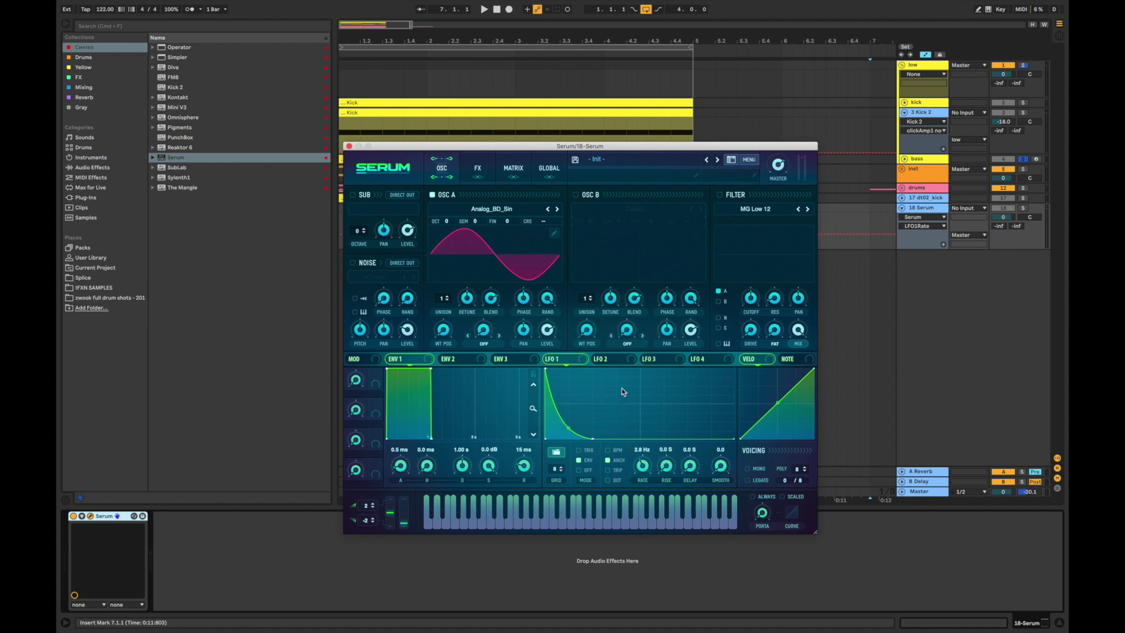
Assign LFO 1 to Osc A's coarse pitch, adjusting its matrix amount, and turn on mono voicing.
drag(583, 369, 545, 225)
click(513, 168)
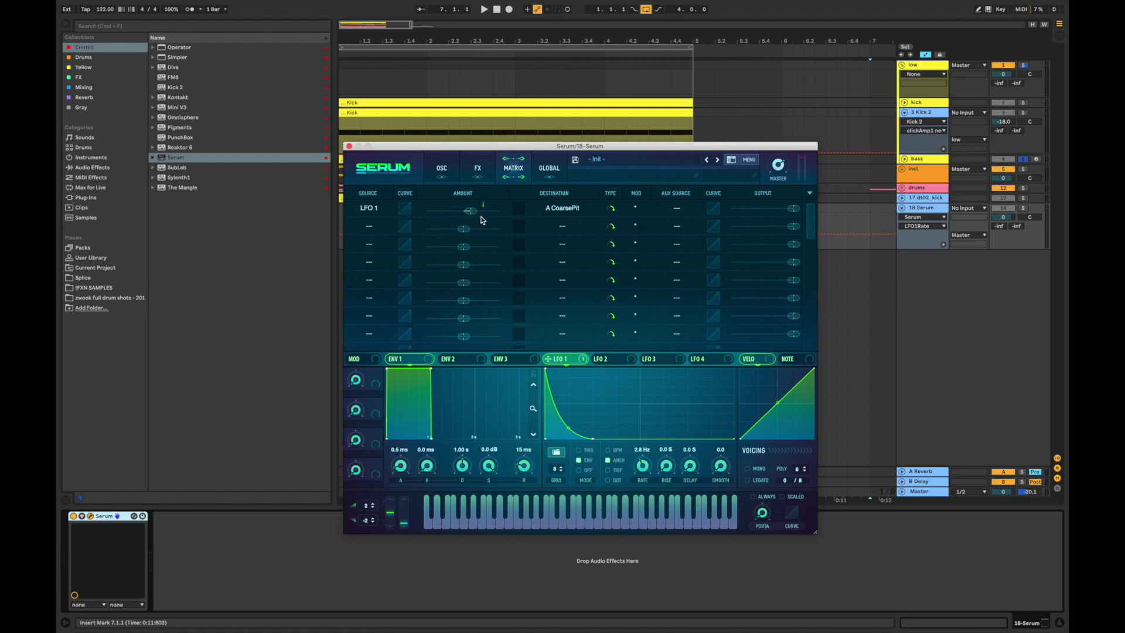
drag(470, 215, 470, 215)
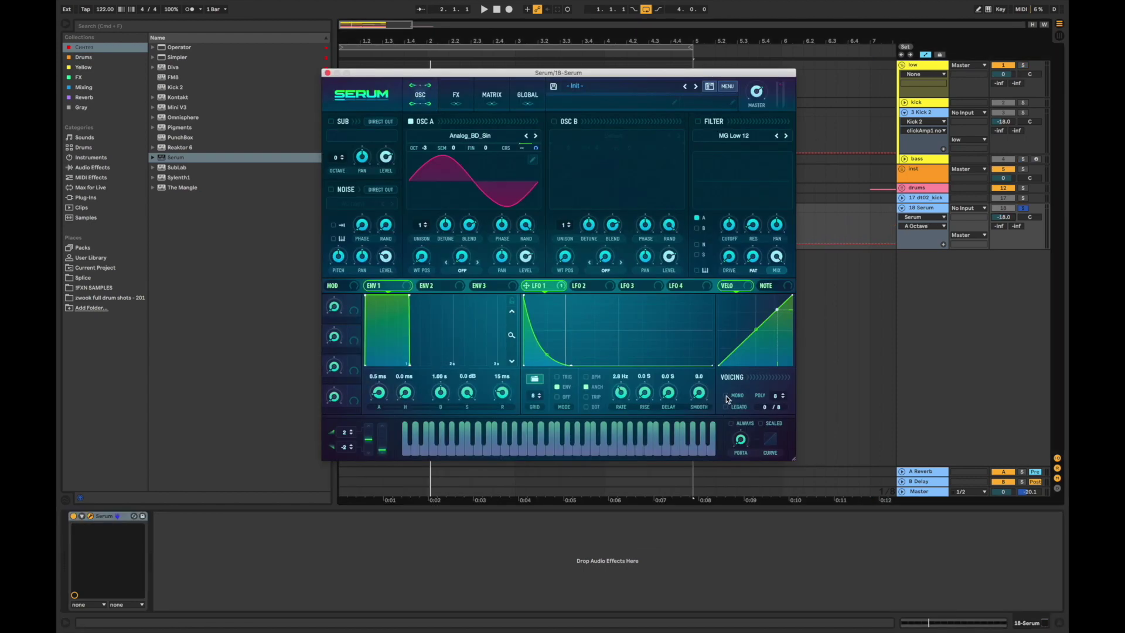
click(726, 395)
key(space)
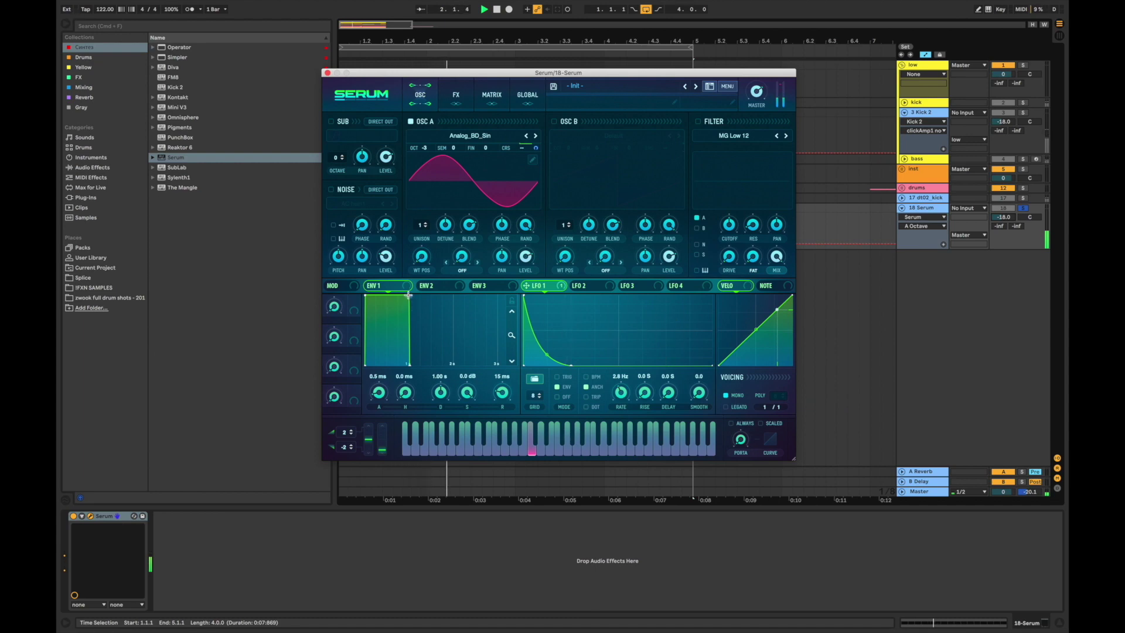
Turn Osc A's level down and modulate it with LFO 2, shaped as a rounded decay ending at the first quarter.
click(579, 287)
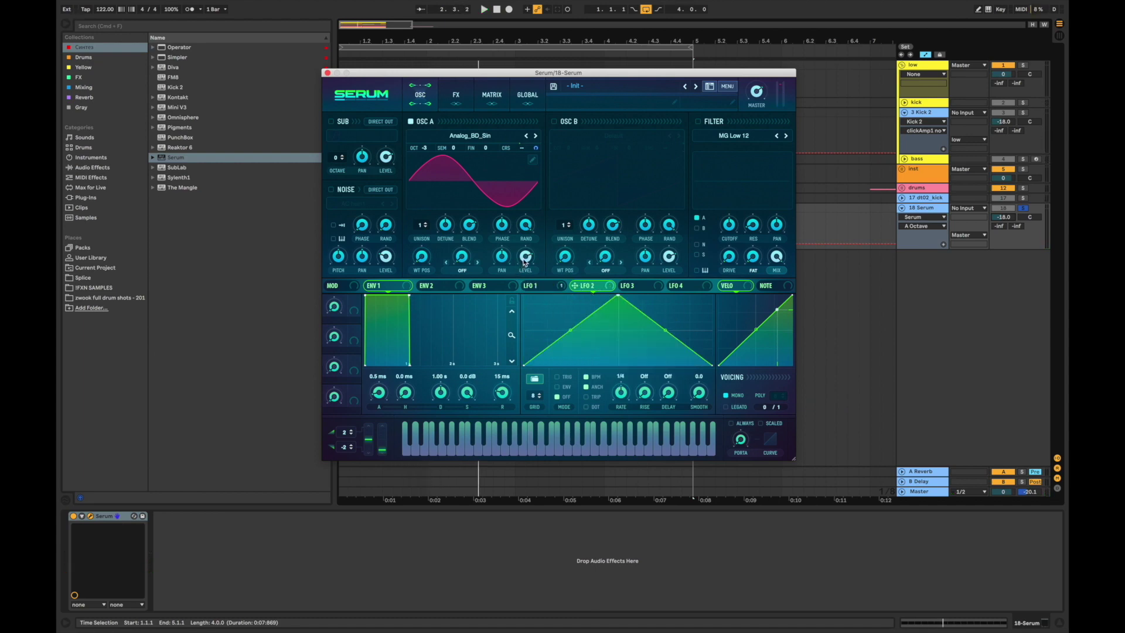
drag(524, 262, 528, 287)
drag(620, 296, 524, 296)
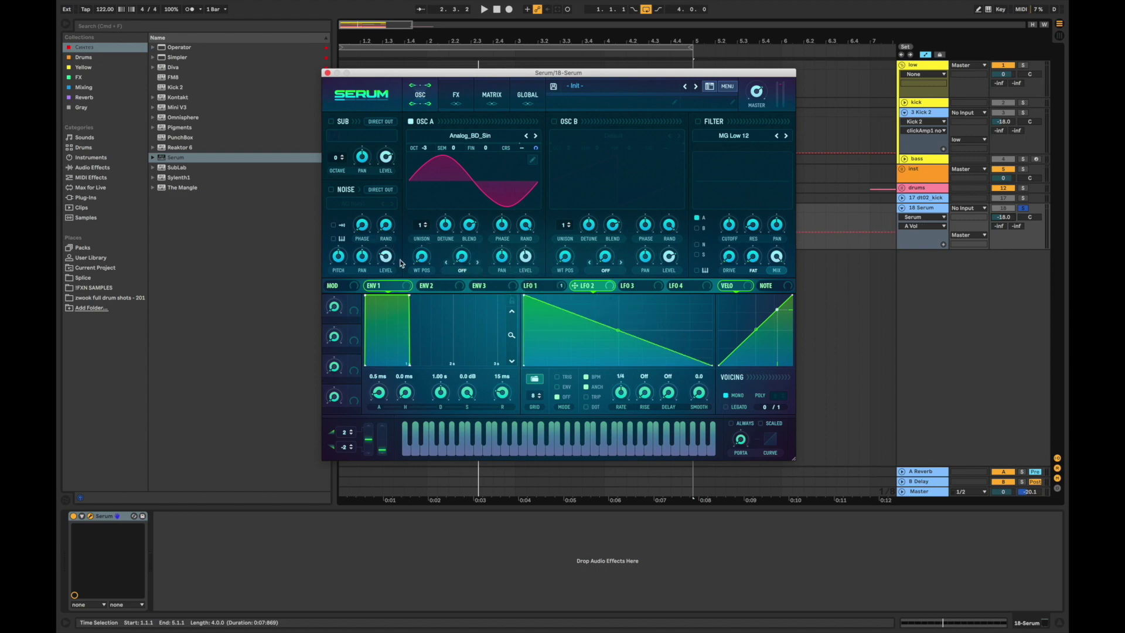
drag(602, 326, 570, 402)
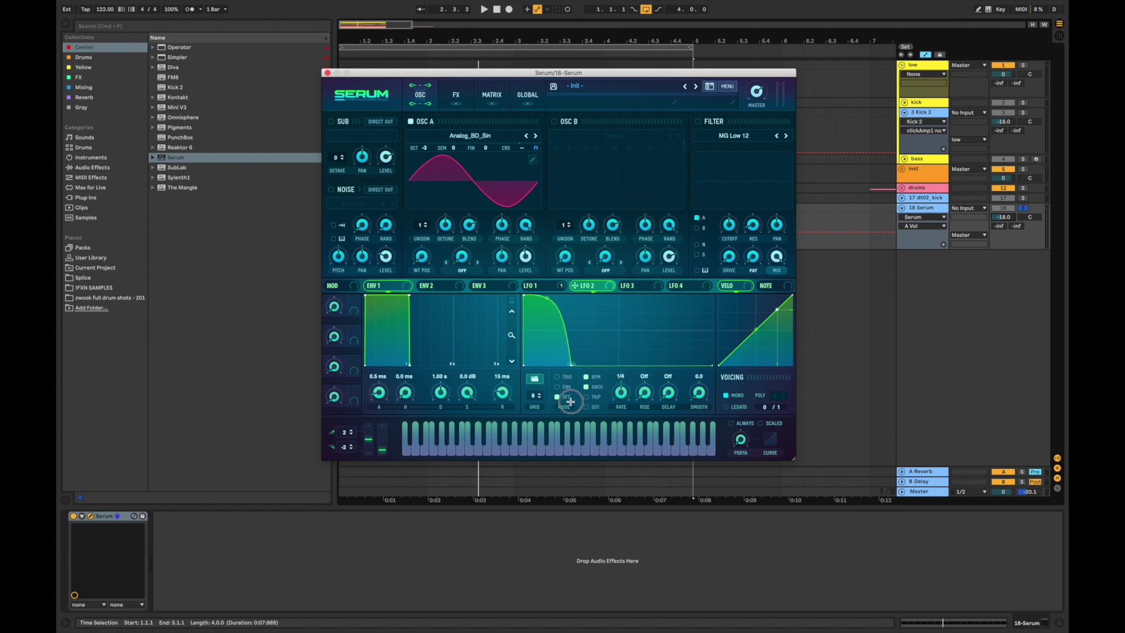
drag(576, 286, 525, 189)
key(space)
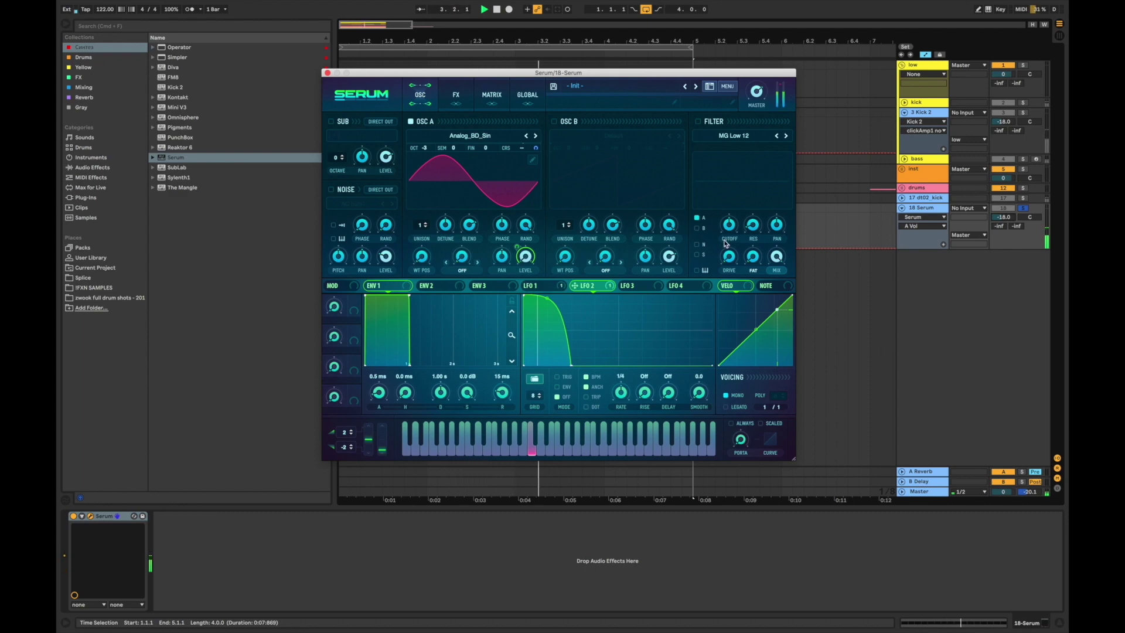
click(550, 286)
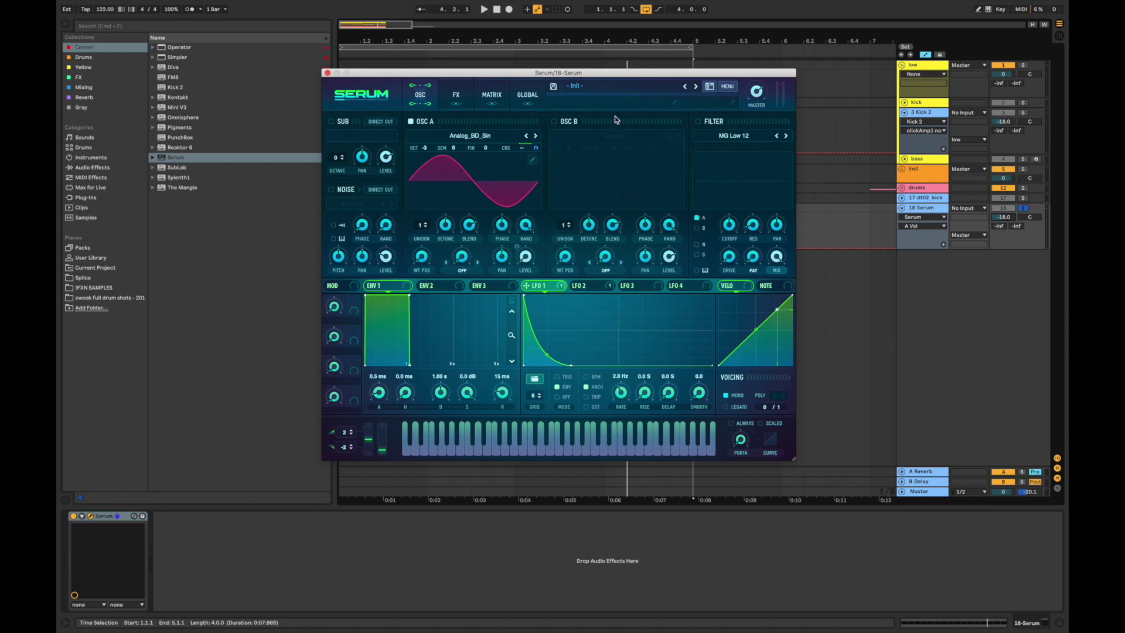
Try all notes in the Serum track's Kick clip two semitones higher, at D3, and play them.
drag(602, 73, 619, 350)
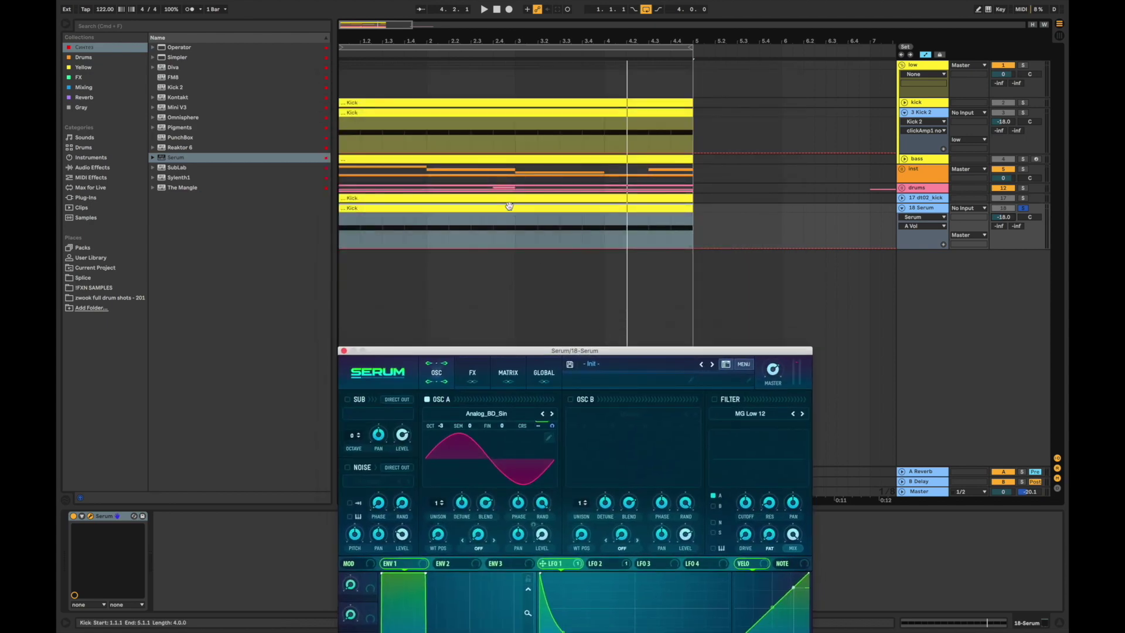
click(230, 394)
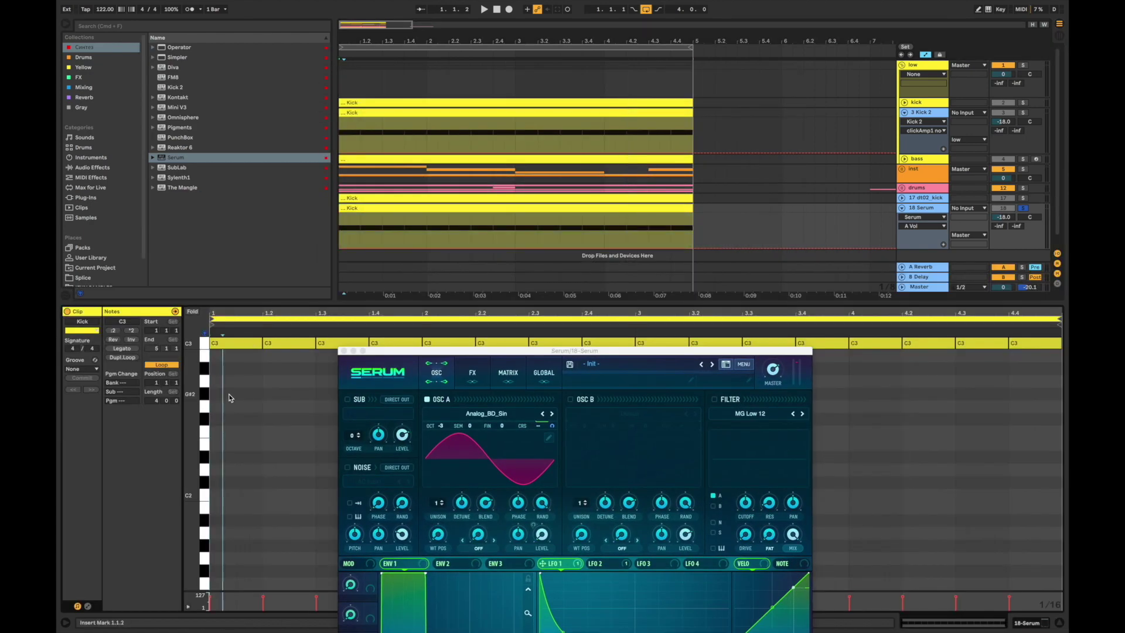
key(super+a)
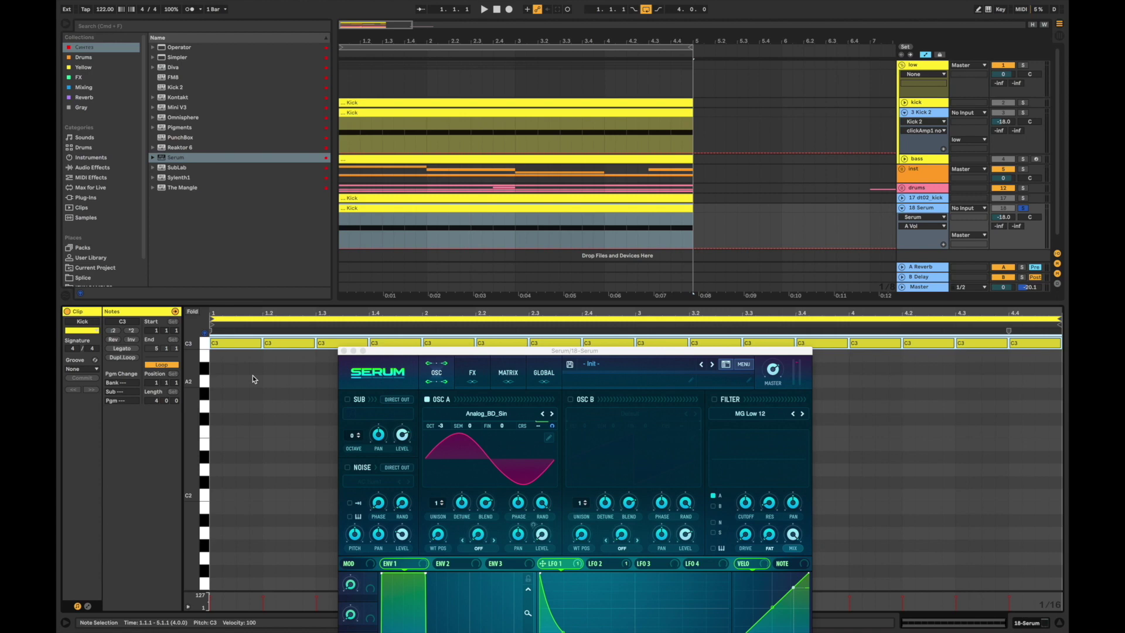
key(Up)
key(Up)
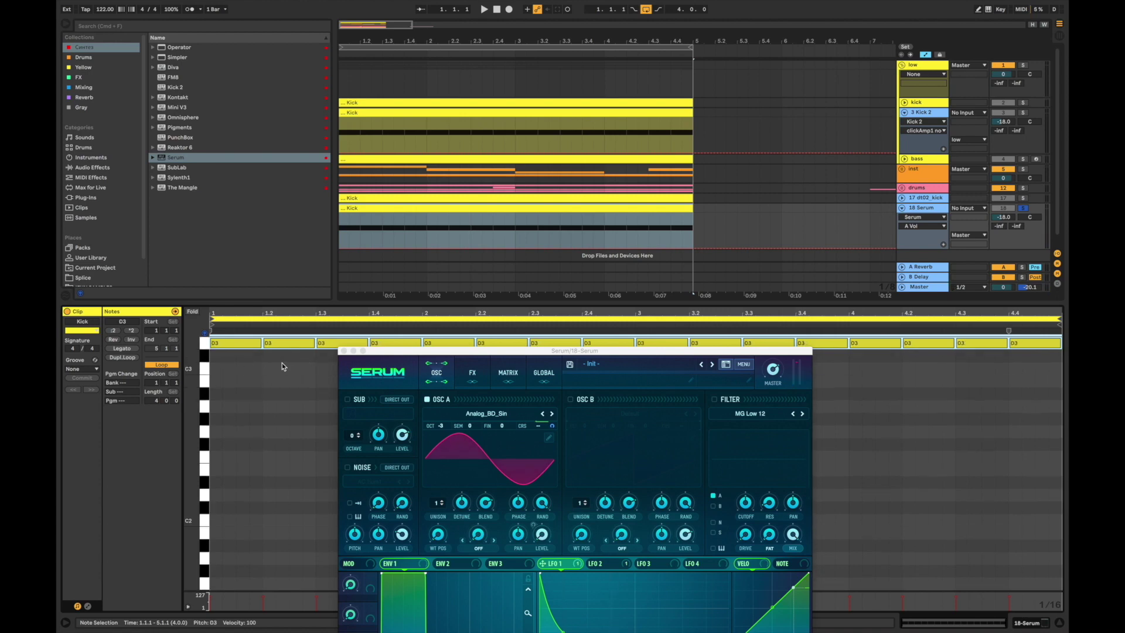
key(space)
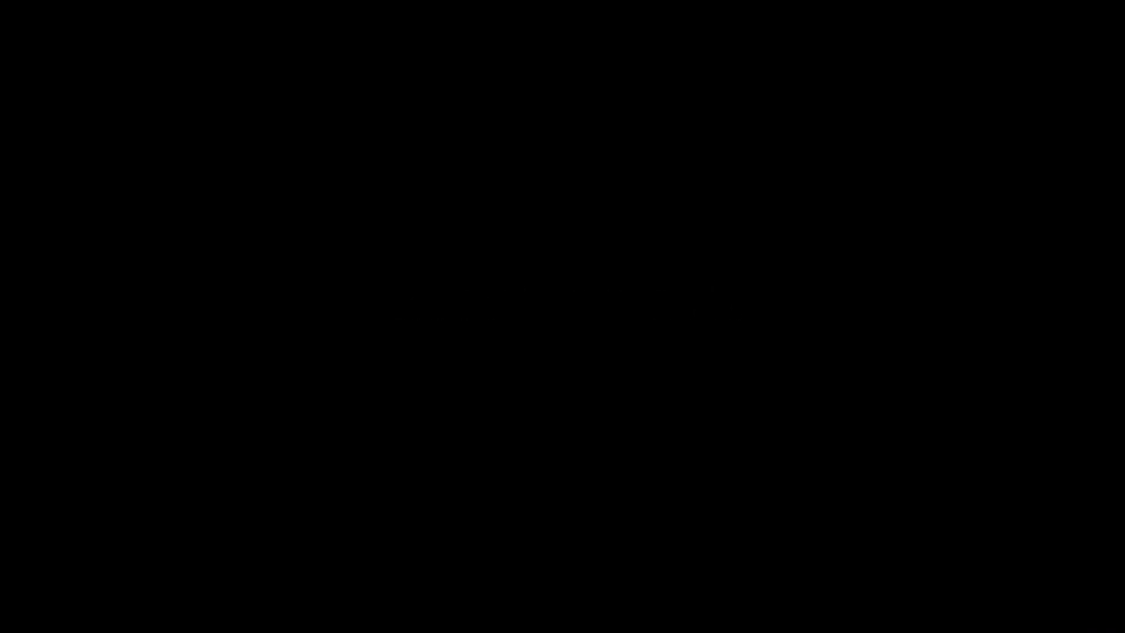
Enable Serum's Tube distortion with its filter set to Pre, and adjust the master volume while playing the kick.
click(345, 167)
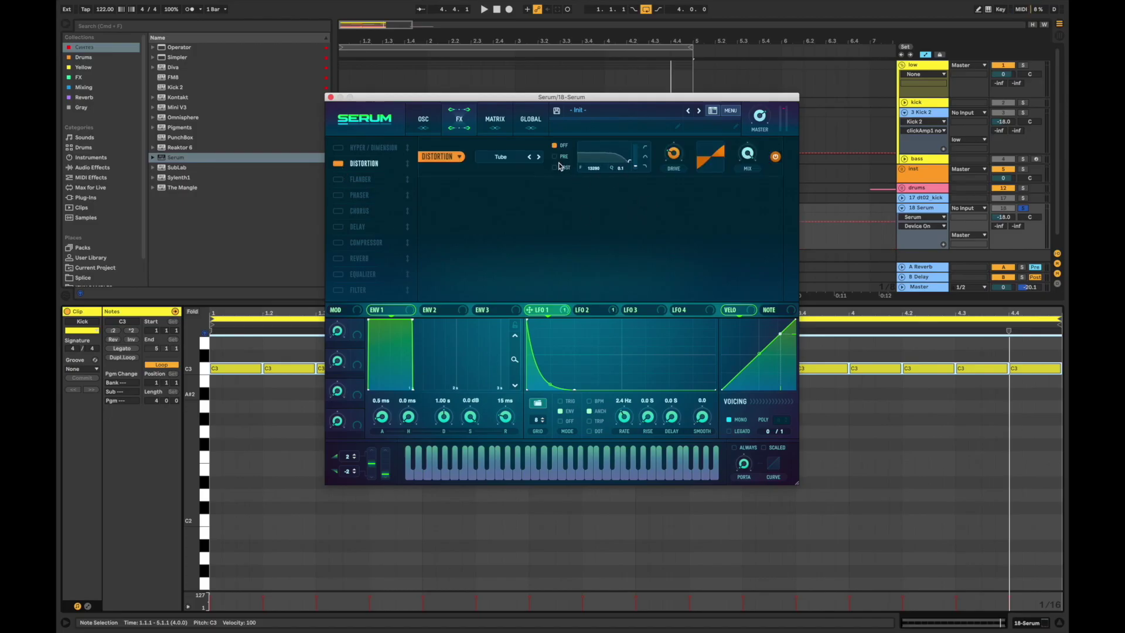
drag(676, 167, 762, 108)
key(space)
key(space)
Change the distortion type to Diode 2 with a drive of 14% and a mix of 54%, and play the kick.
click(501, 158)
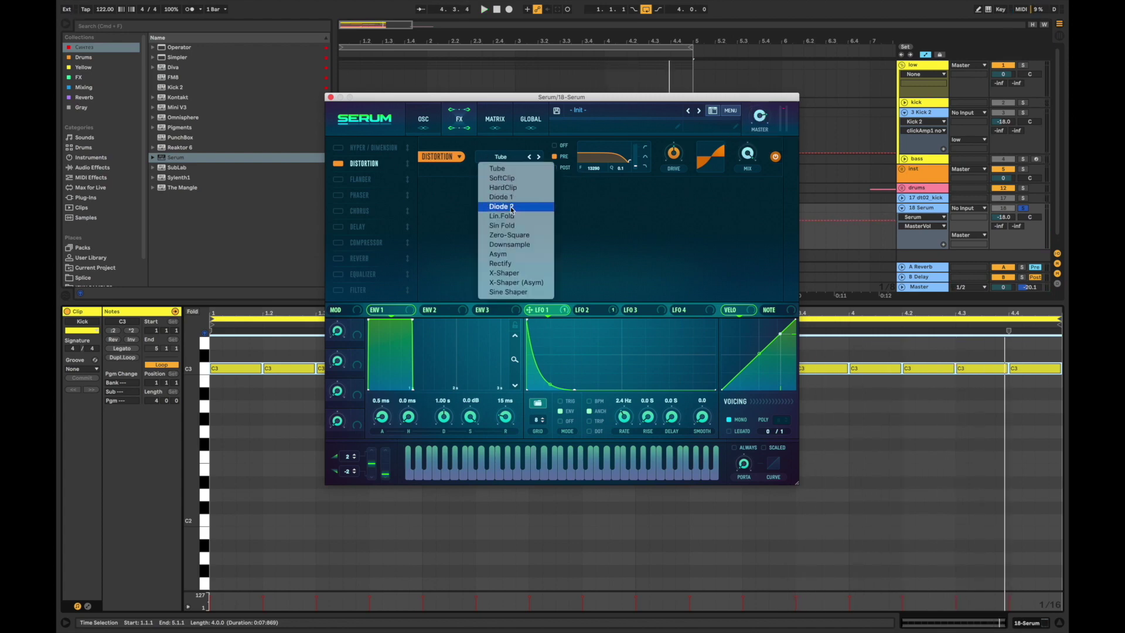
click(543, 208)
drag(674, 153, 670, 198)
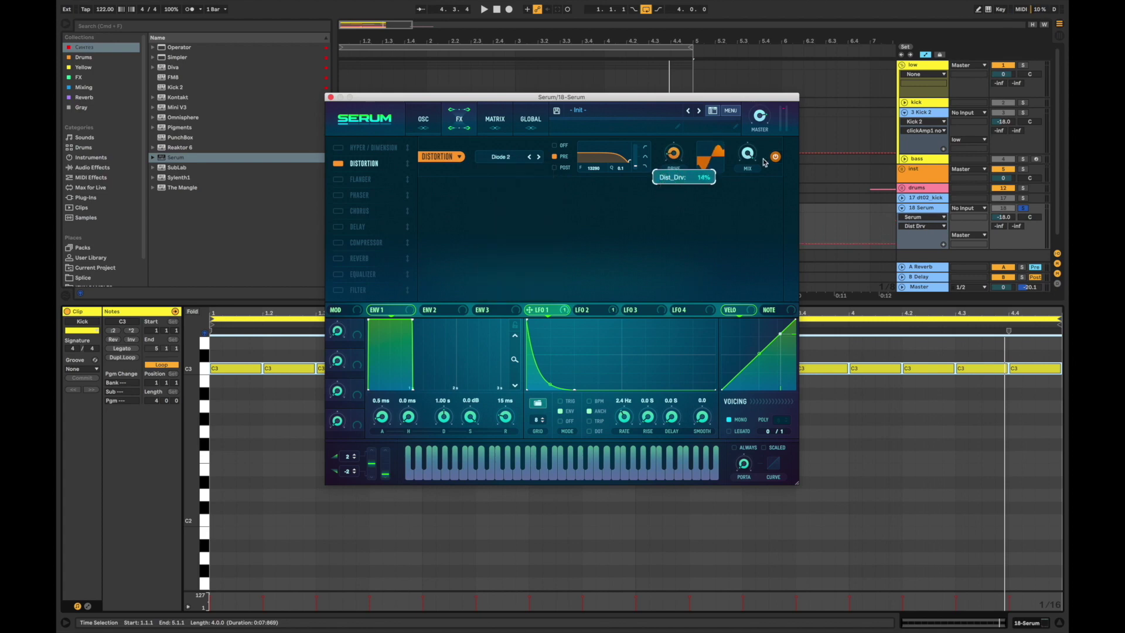
drag(747, 153, 747, 206)
key(space)
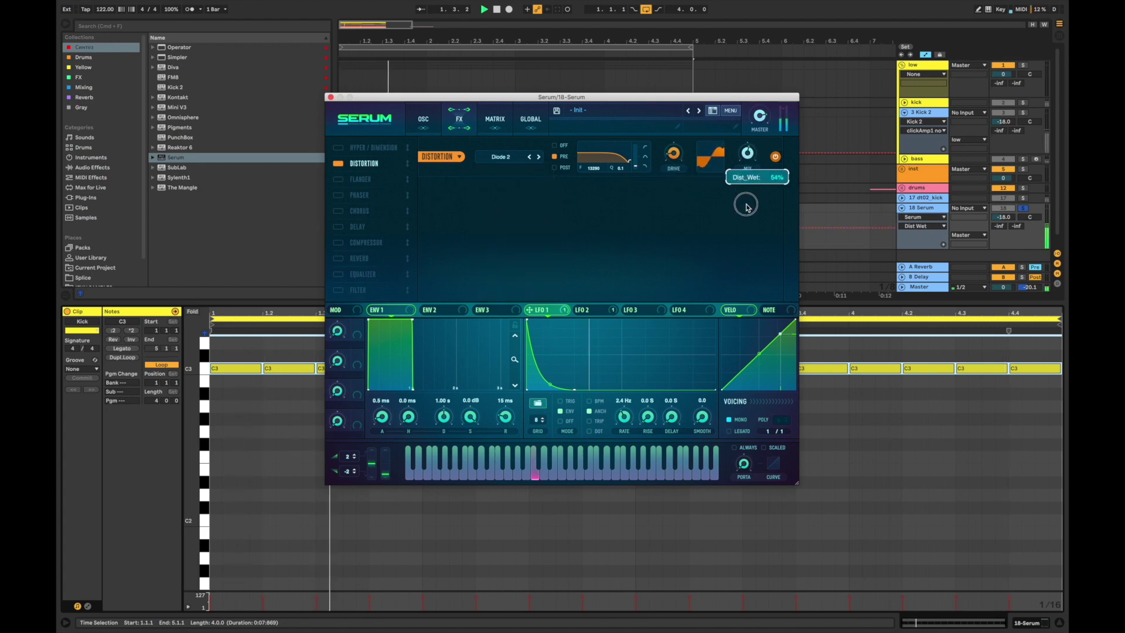
Set Serum's distortion drive to 27% and the master volume to 70%, and adjust the mix while playing the kick.
click(759, 133)
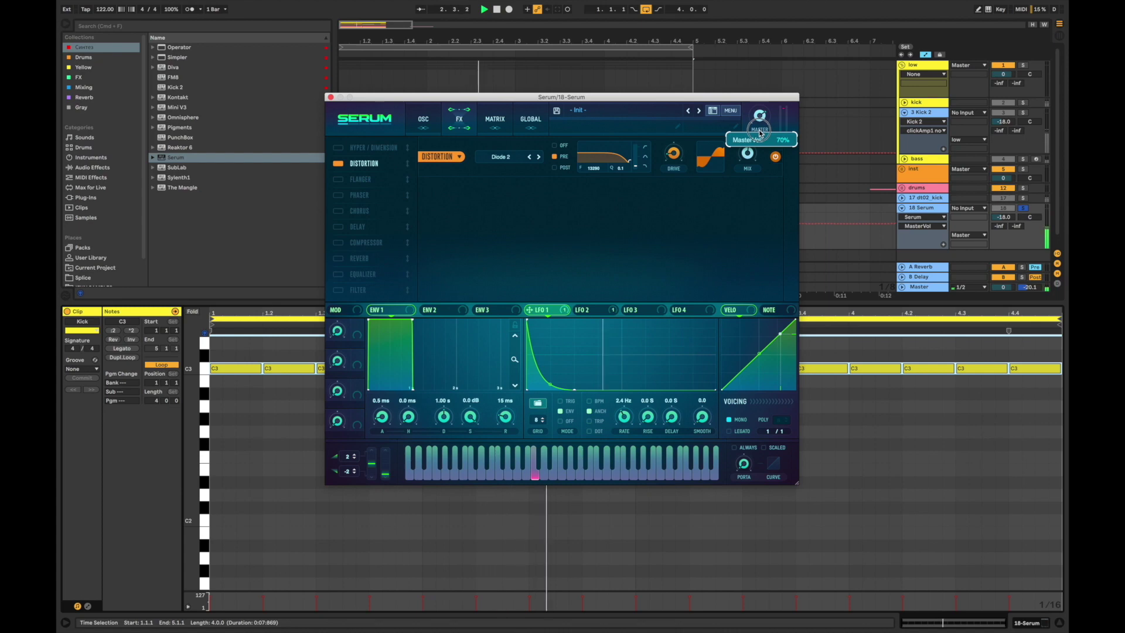
drag(675, 154, 682, 148)
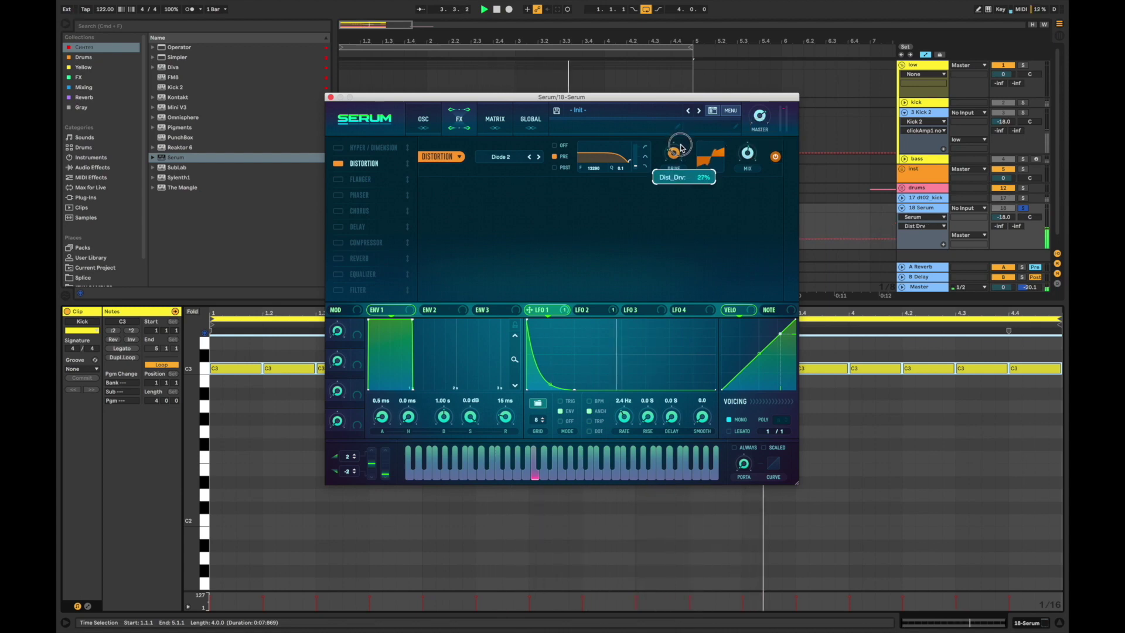
click(749, 154)
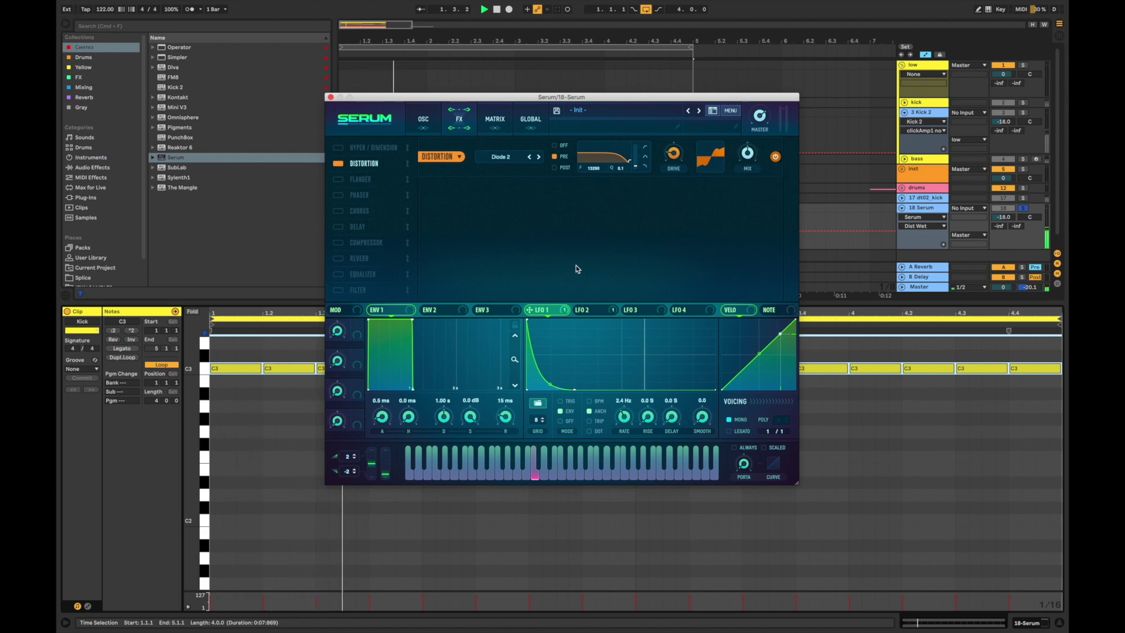
key(space)
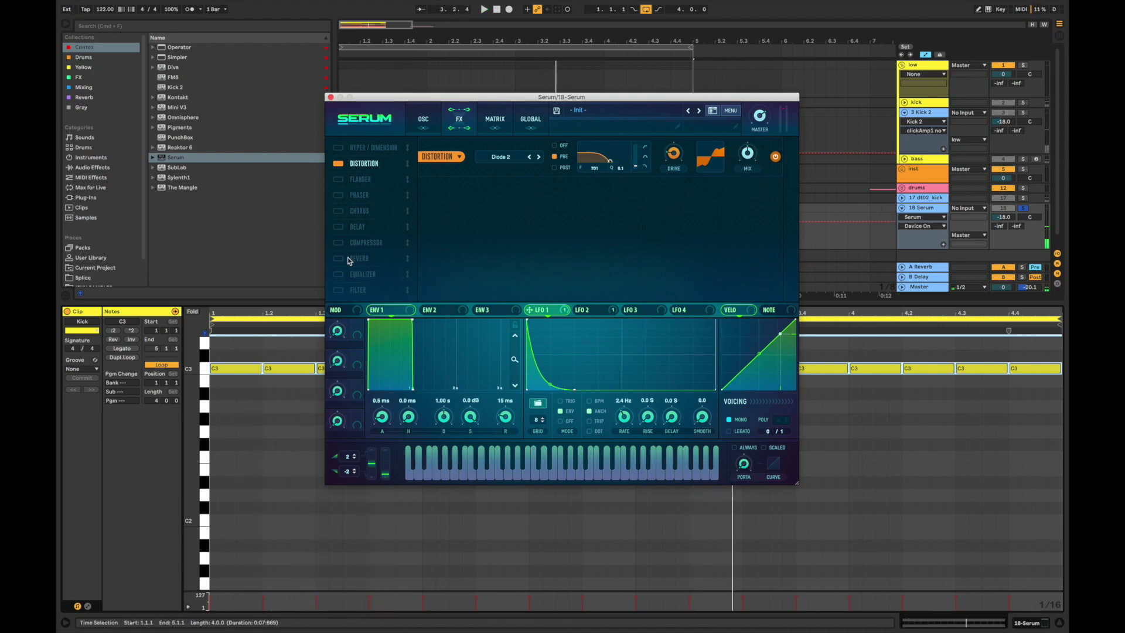
Enable Serum's multiband compressor, move it ahead of the distortion, and adjust its gain to about 5.0 dB during playback.
click(351, 243)
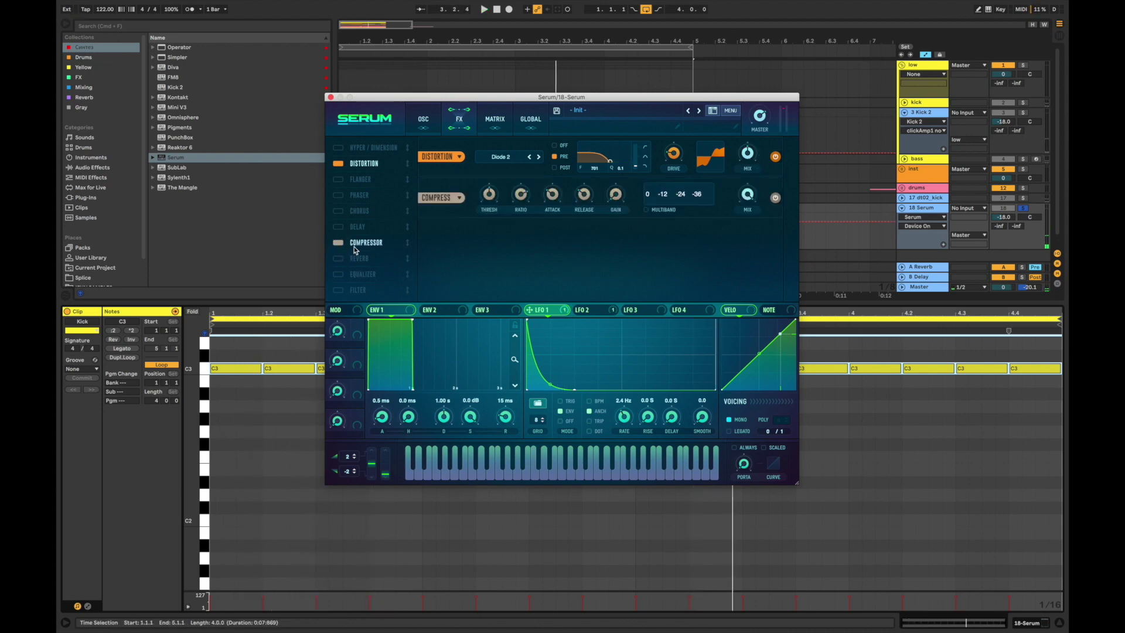
drag(352, 242, 358, 179)
key(space)
click(625, 141)
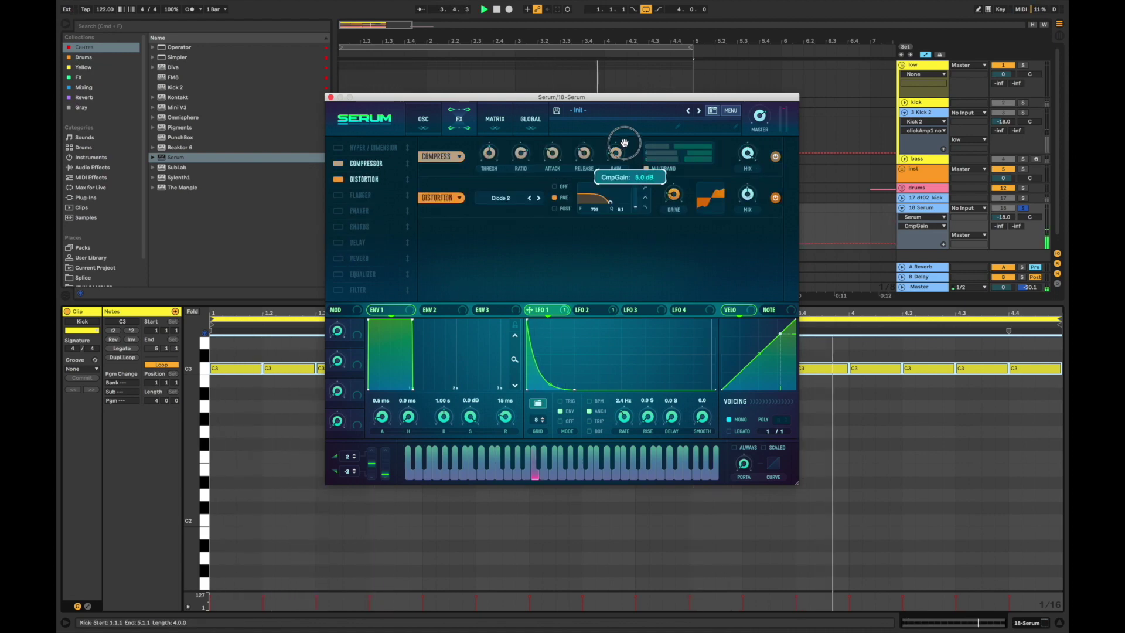
drag(624, 141, 625, 141)
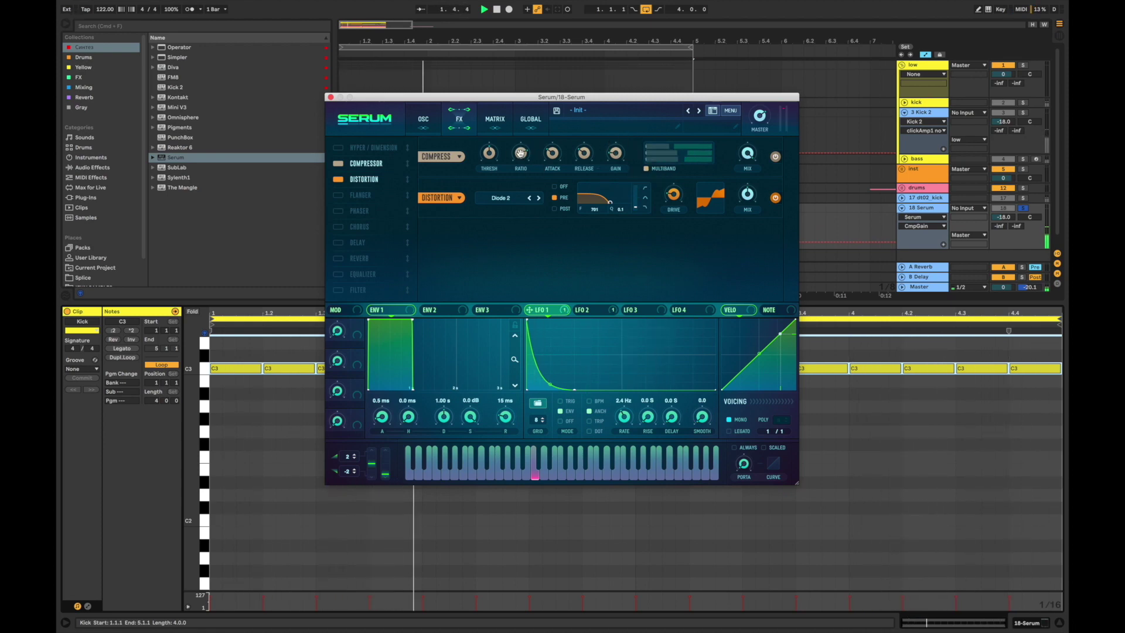
Adjust the compressor's ratio to 8:1 and tweak its attack and release while the kick plays.
click(522, 154)
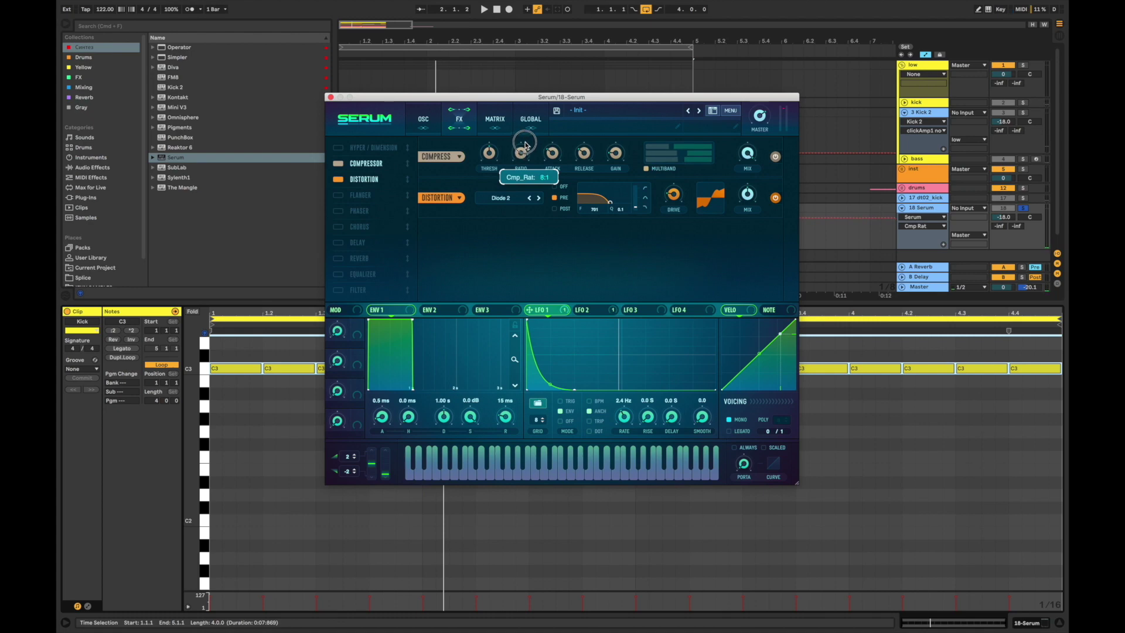
drag(526, 144, 579, 169)
click(556, 157)
click(583, 160)
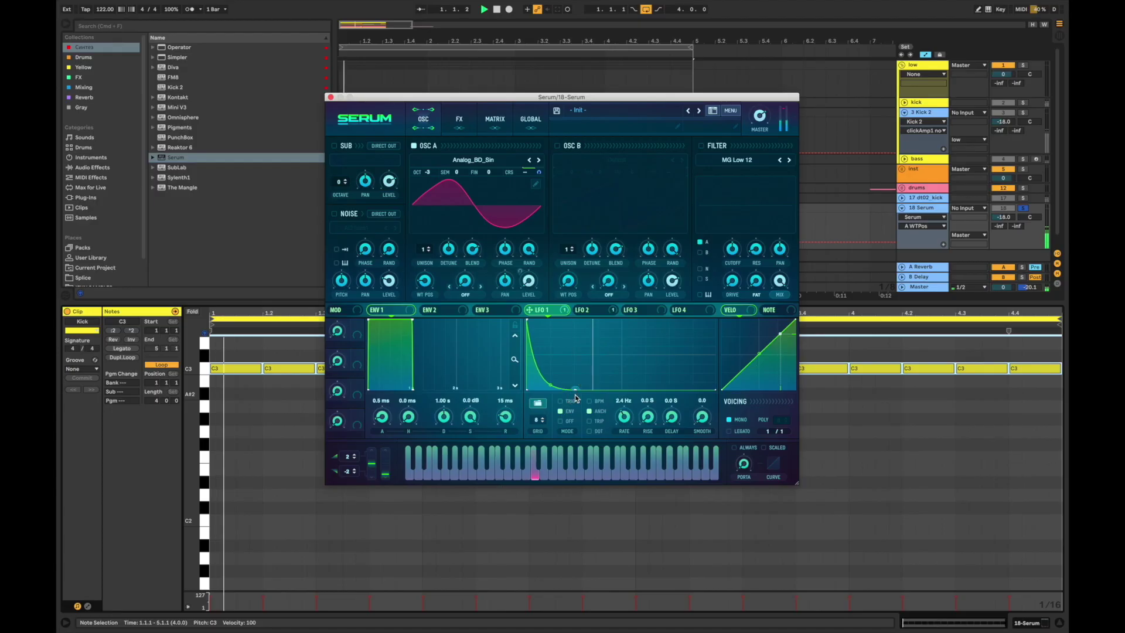
Make LFO 1's pitch decay slightly shorter and adjust the end point of LFO 2's level decay while playing the kick.
drag(542, 366, 574, 434)
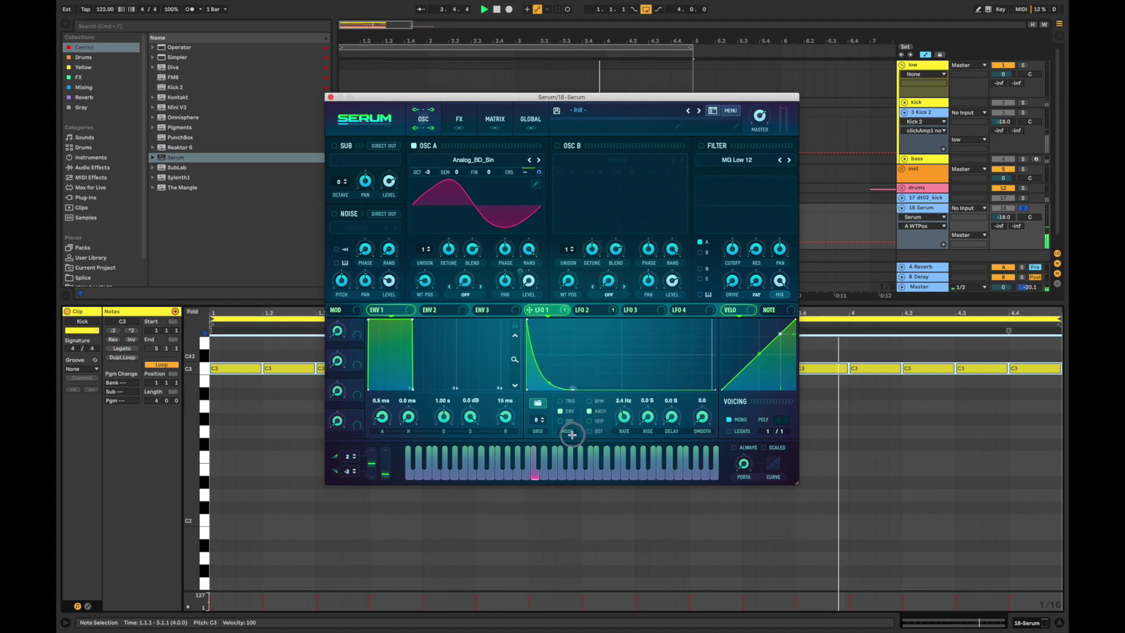
click(589, 309)
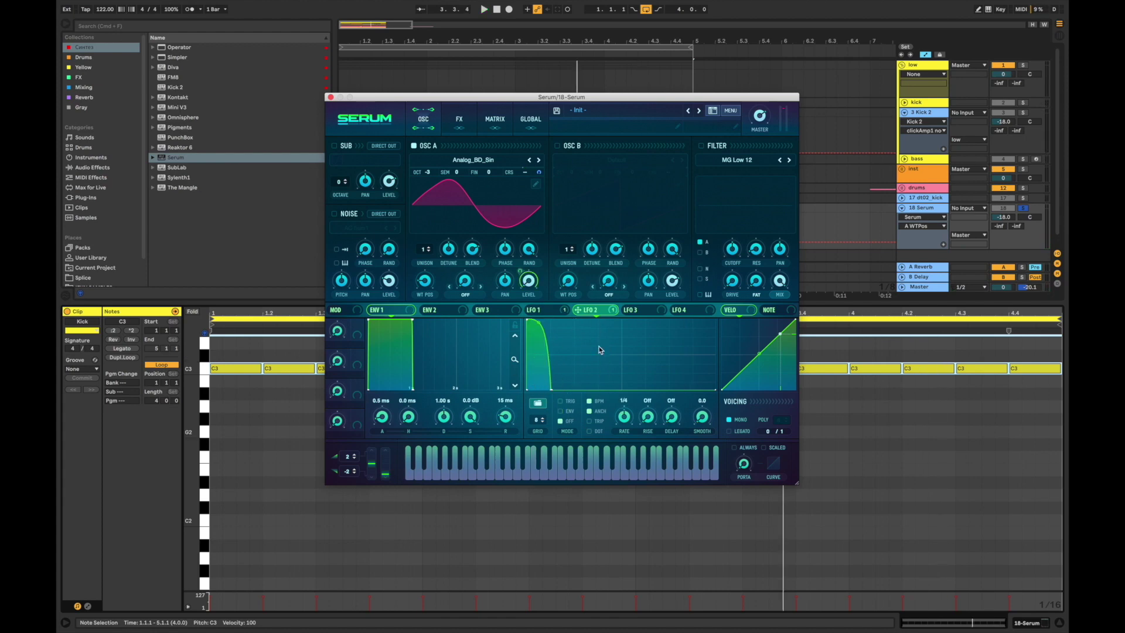
key(space)
drag(548, 388, 549, 420)
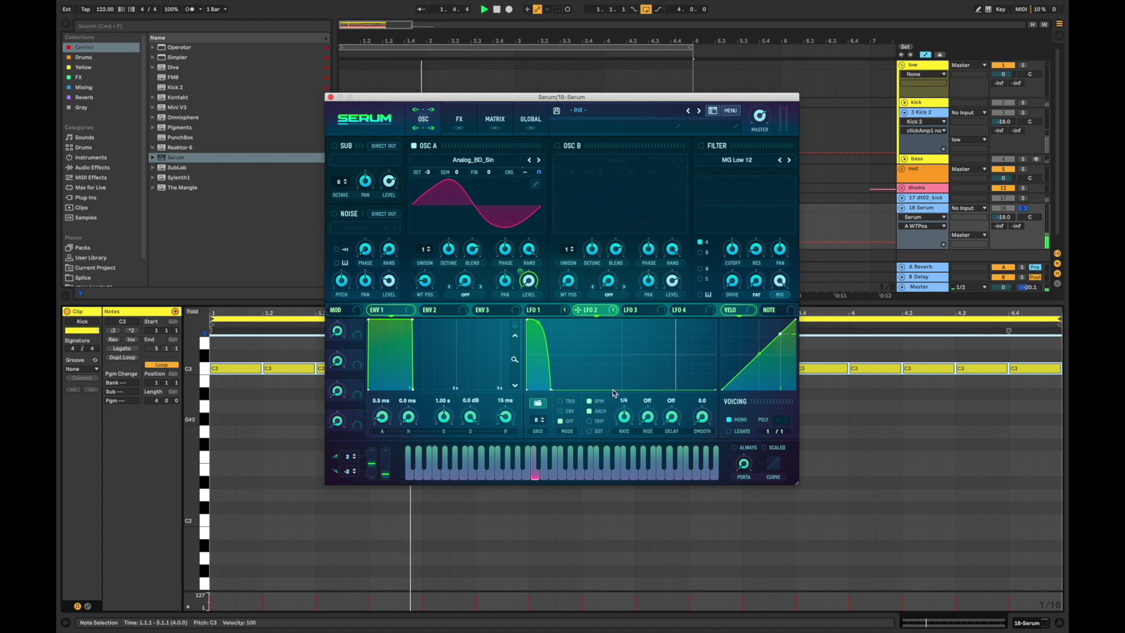
Enable the MG Low 12 filter on Osc A, adjust its resonance and set its fat amount to 43% during playback.
click(702, 146)
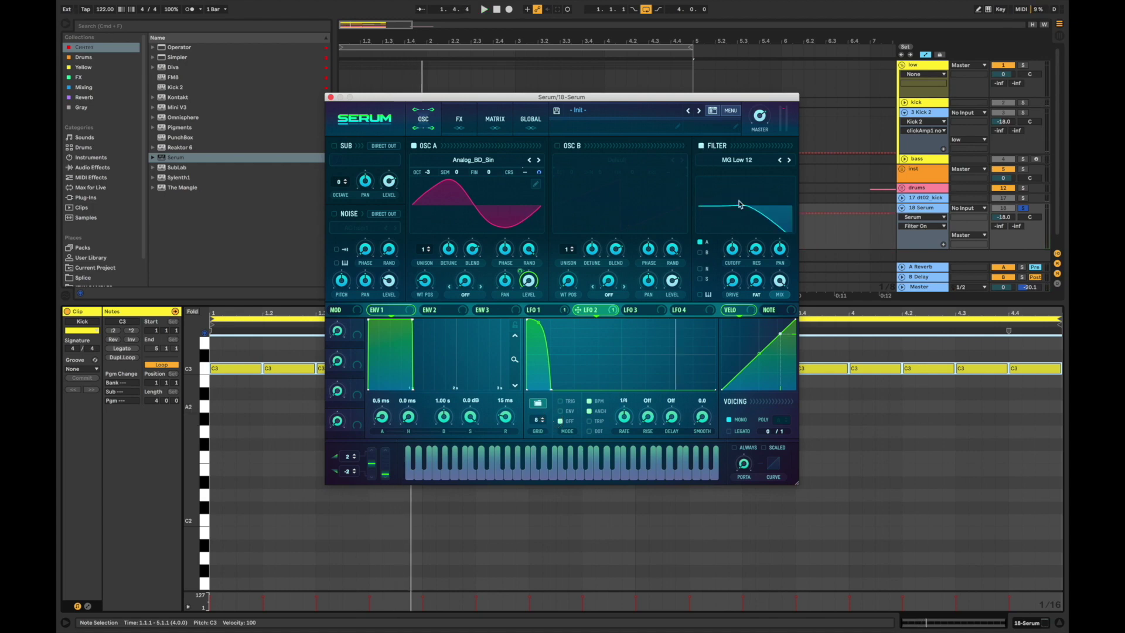
key(space)
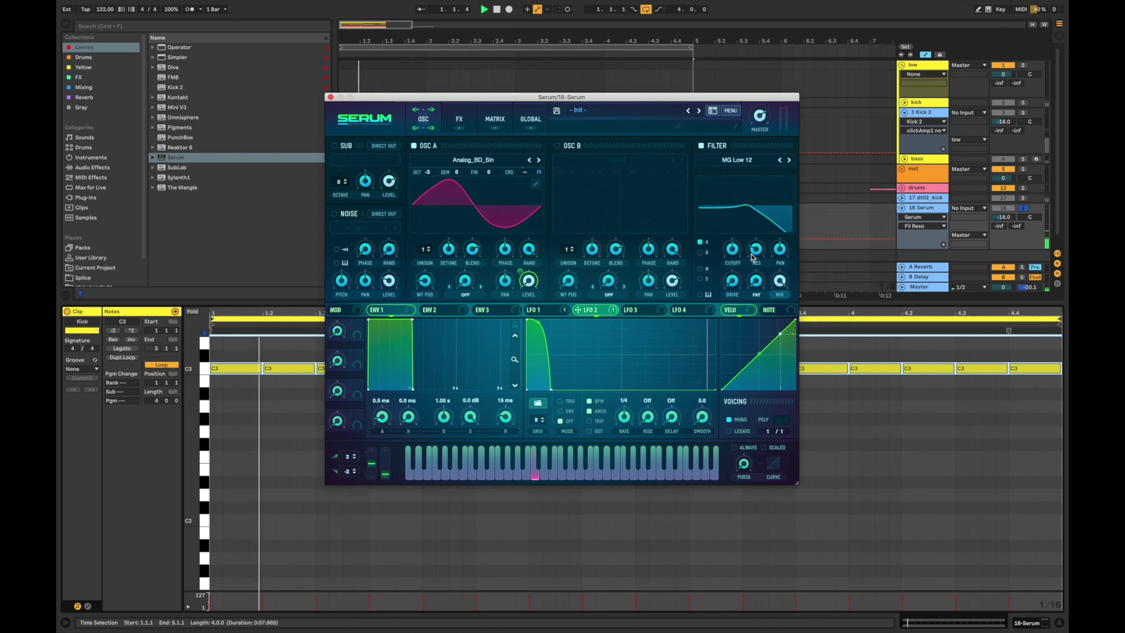
click(756, 250)
drag(756, 280, 767, 242)
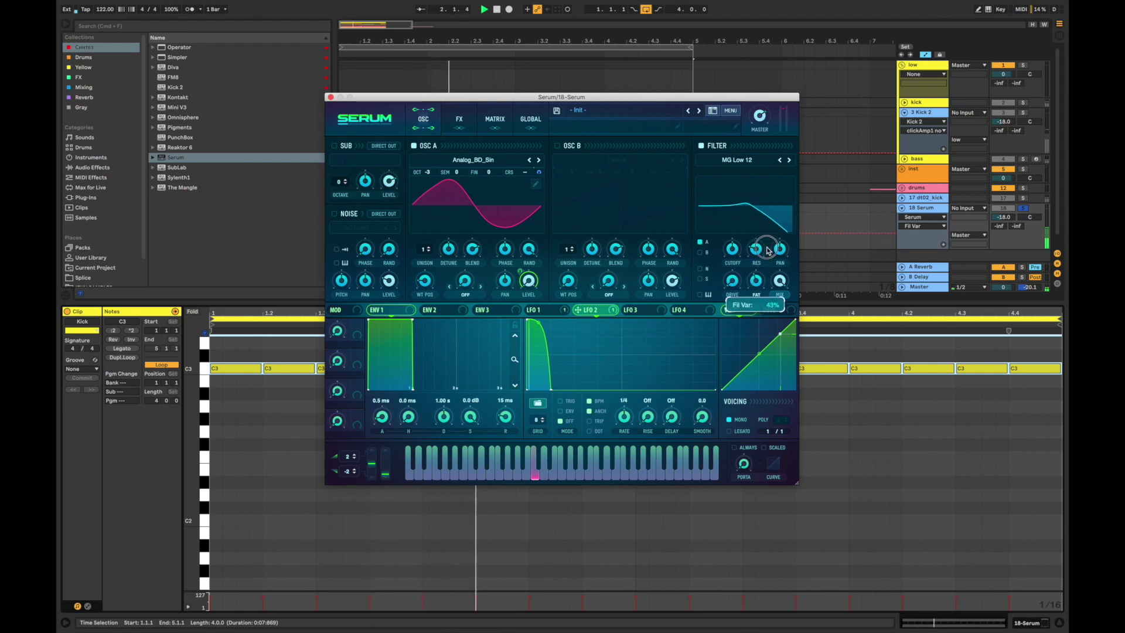
Change the filter type to Add Bass, lower its cutoff, and adjust Osc A's phase and random phase amounts.
click(737, 159)
mouse_move(721, 204)
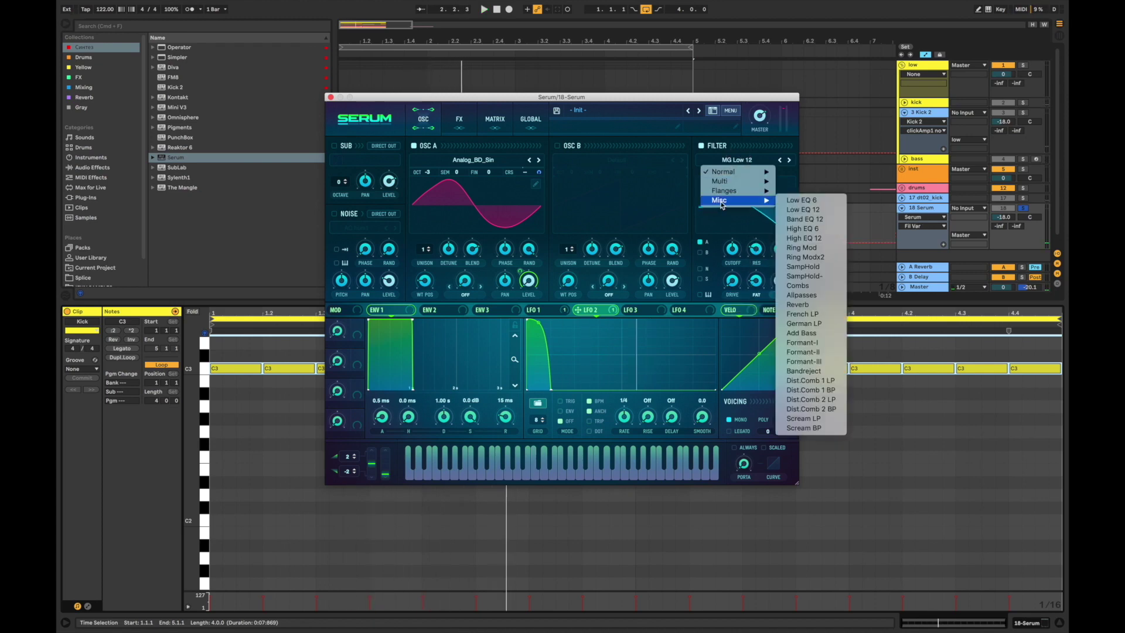
click(799, 339)
drag(735, 250, 740, 273)
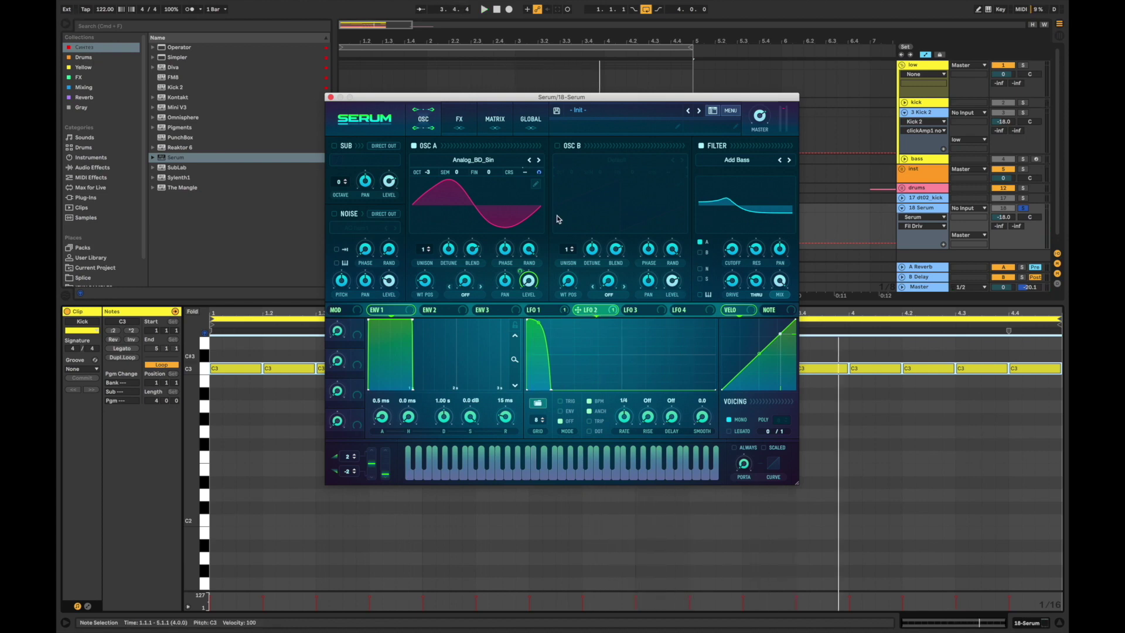
click(527, 250)
click(506, 250)
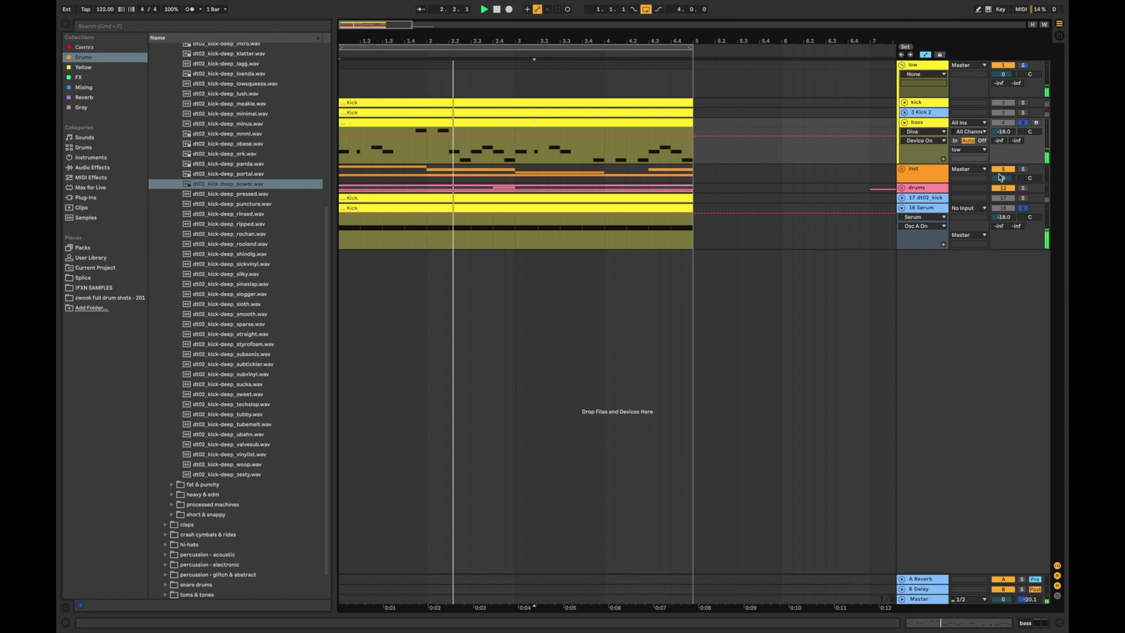
Open Serum on the 18 Serum track and shorten the LFO 2 level decay while the kick plays with the bass.
double_click(923, 208)
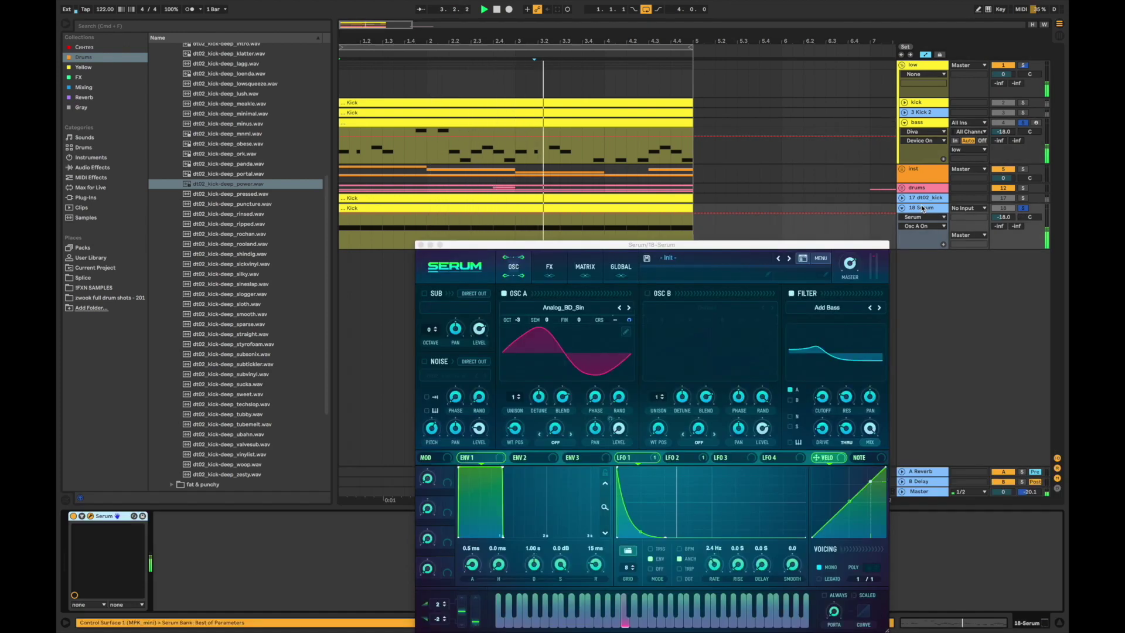
click(672, 457)
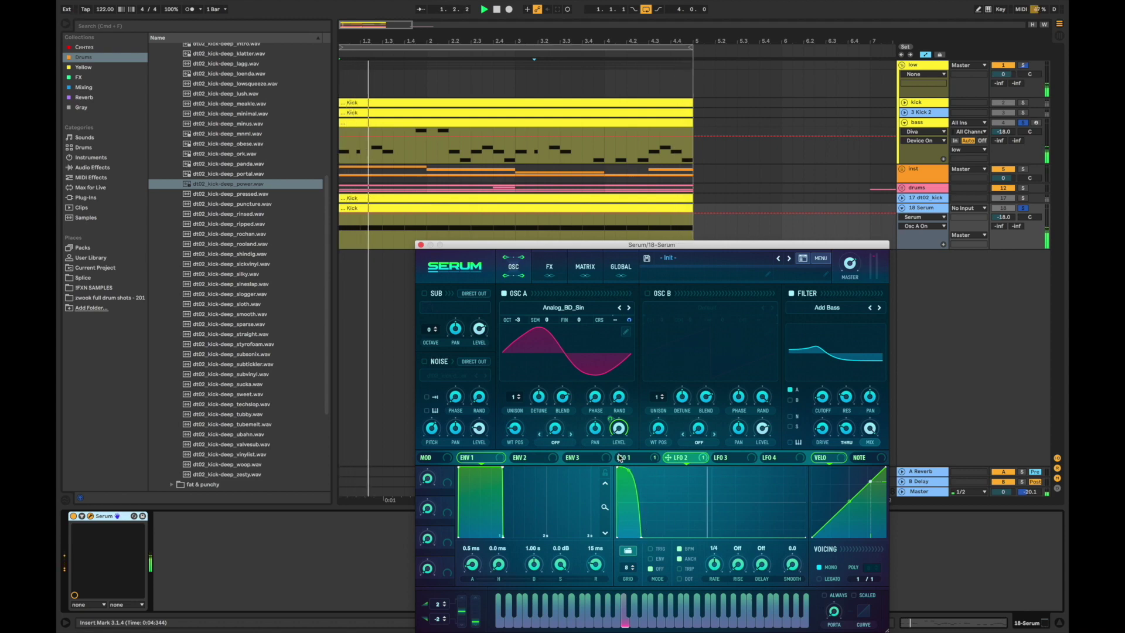
drag(637, 538, 633, 545)
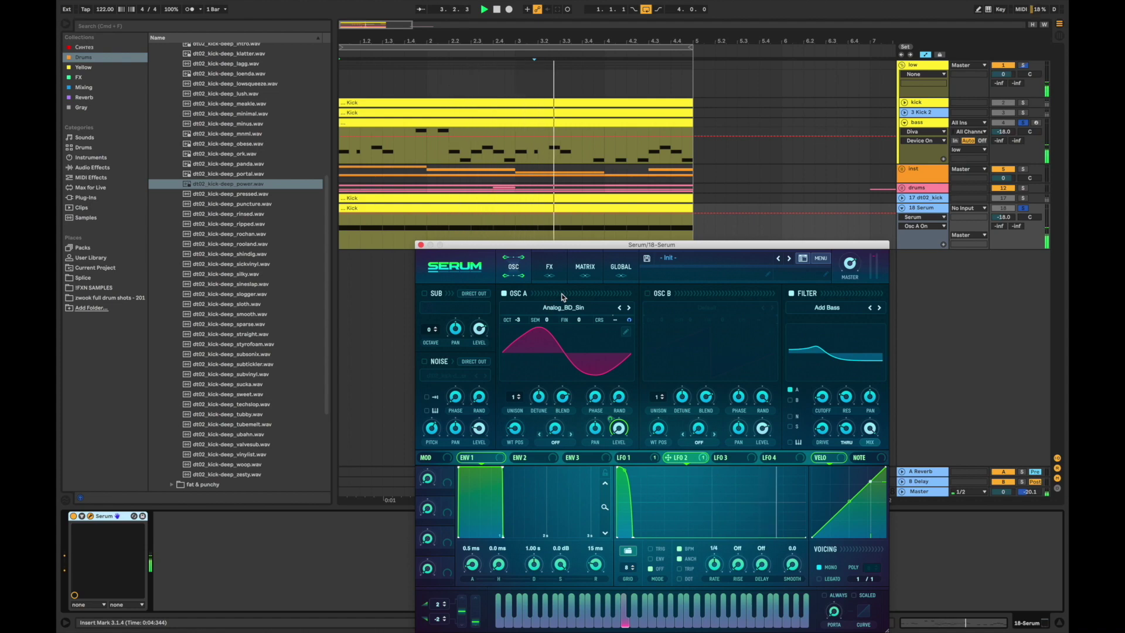
Show the Session view, move the bass track directly after the kick track, and solo the kick track.
key(Tab)
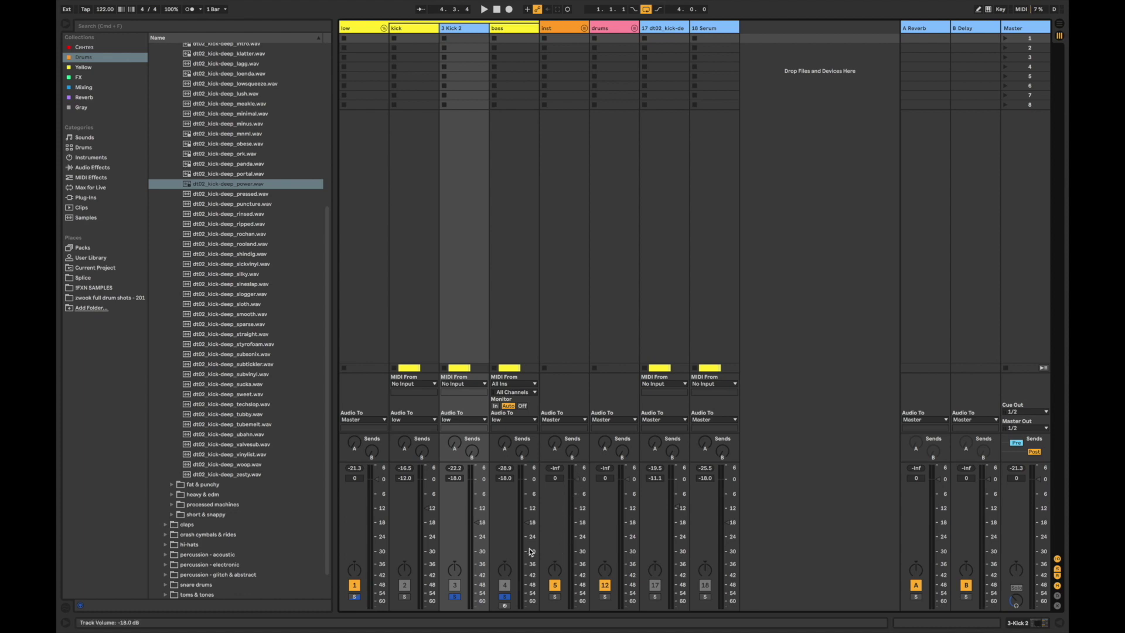
drag(502, 26, 516, 487)
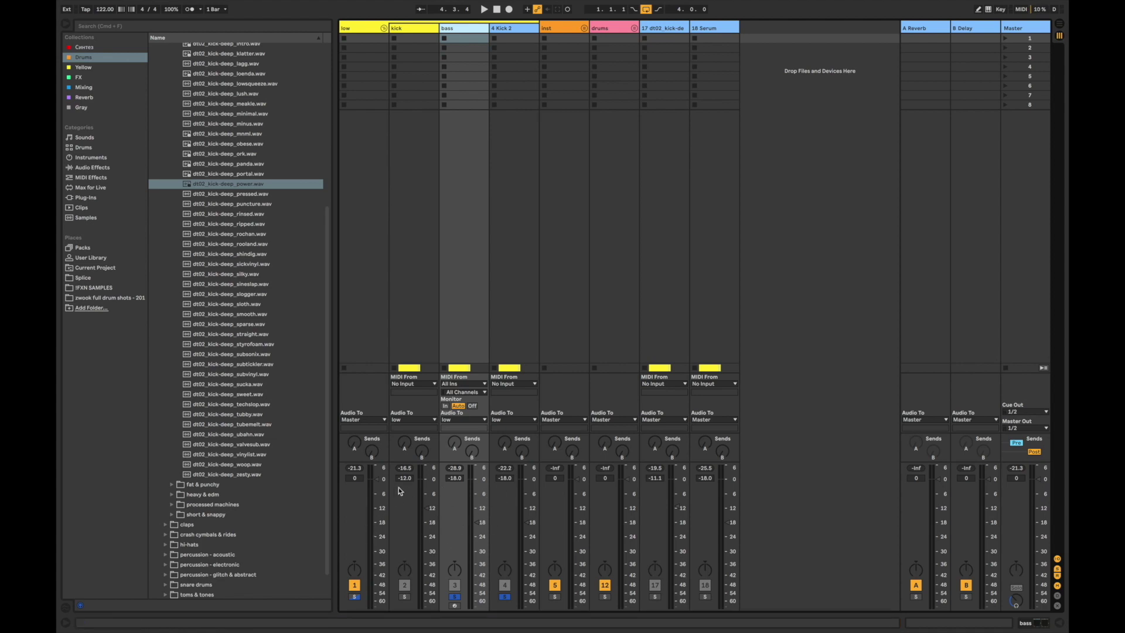
click(404, 596)
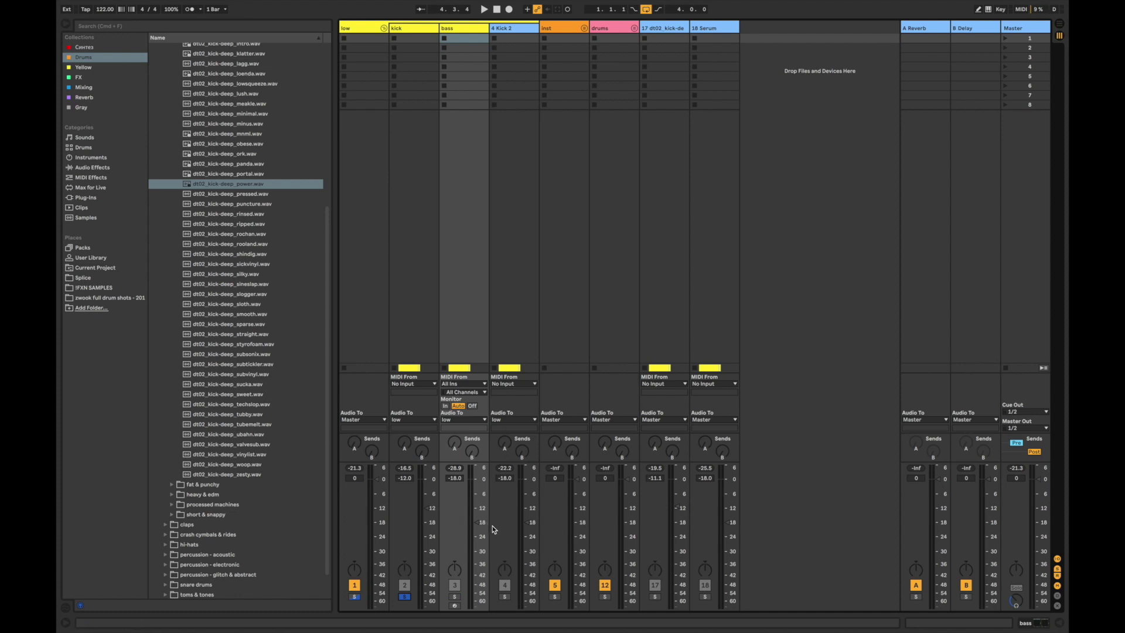
Return to the Arrangement view and fold the low group track.
key(Tab)
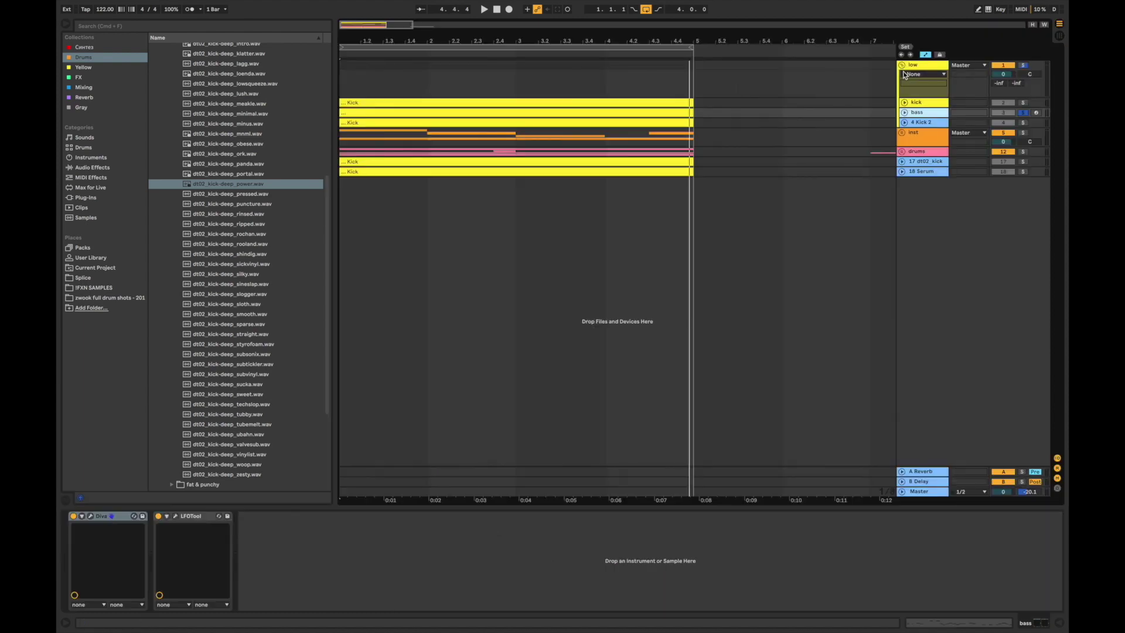
click(902, 65)
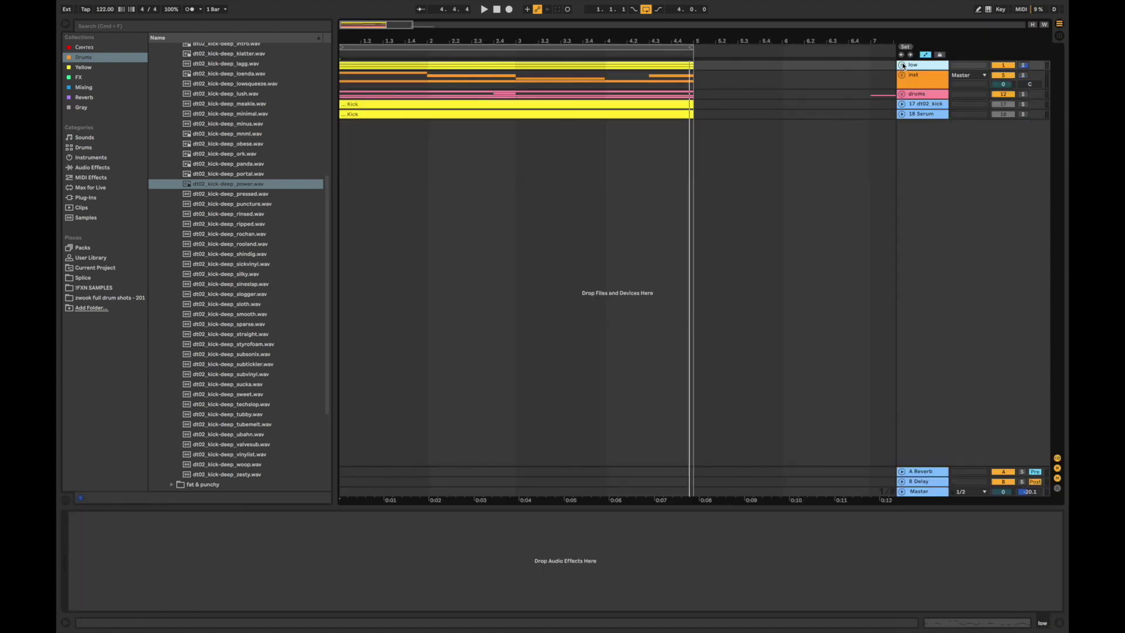